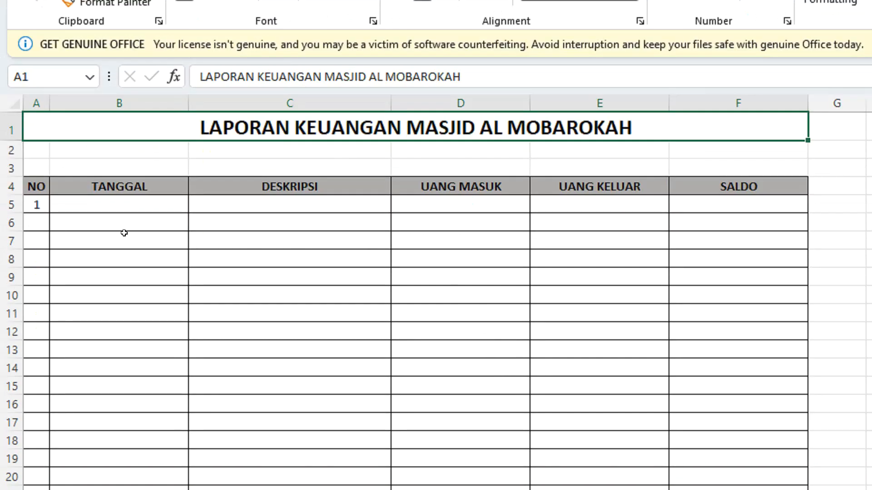
pyautogui.click(144, 207)
pyautogui.click(232, 206)
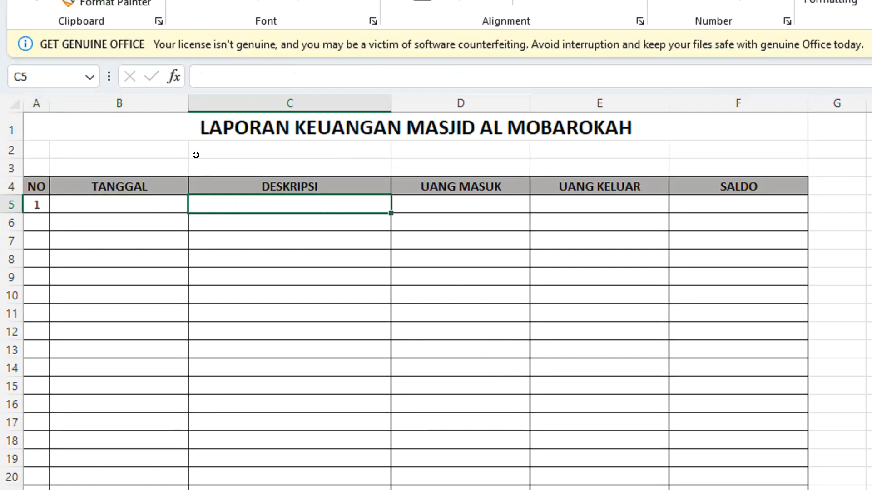
pyautogui.click(490, 205)
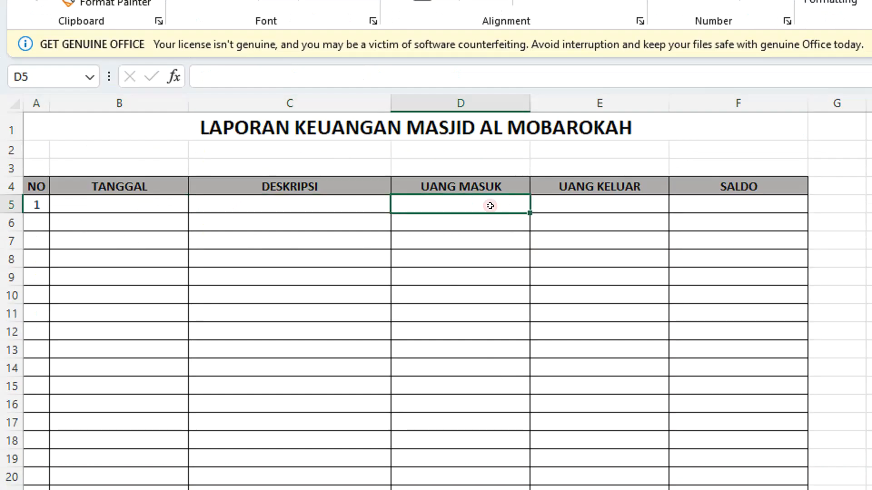
pyautogui.click(576, 203)
pyautogui.click(698, 203)
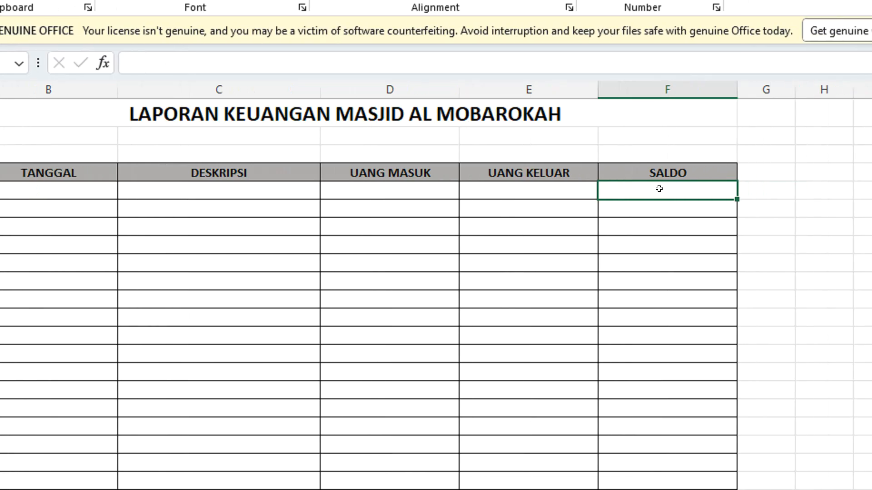
pyautogui.moveTo(659, 189); pyautogui.dragTo(653, 484)
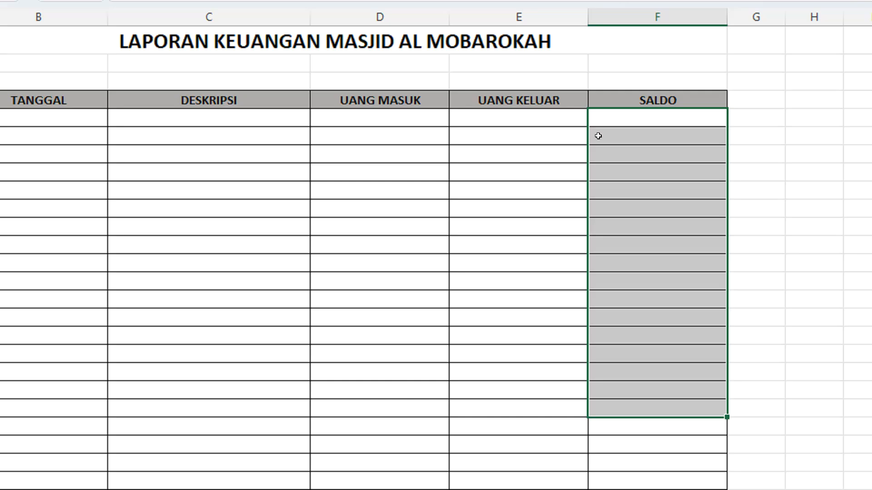
pyautogui.click(611, 121)
pyautogui.click(634, 237)
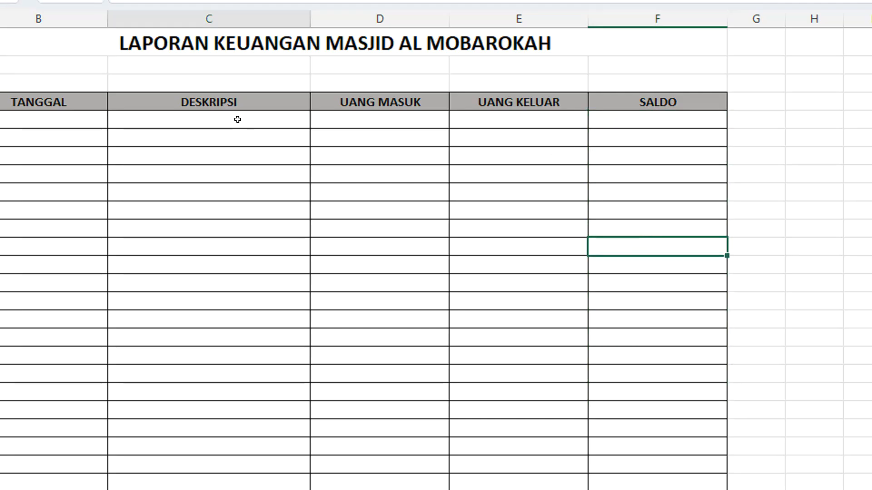
pyautogui.click(240, 120)
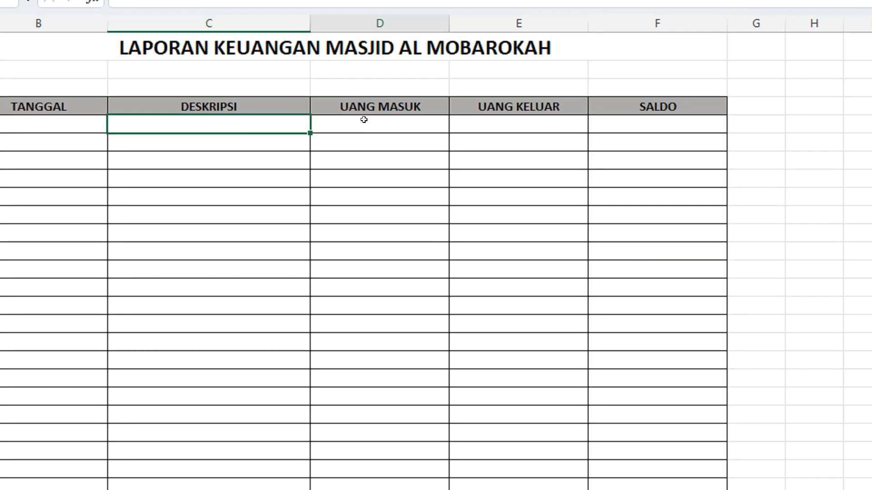
pyautogui.click(362, 114)
pyautogui.click(369, 159)
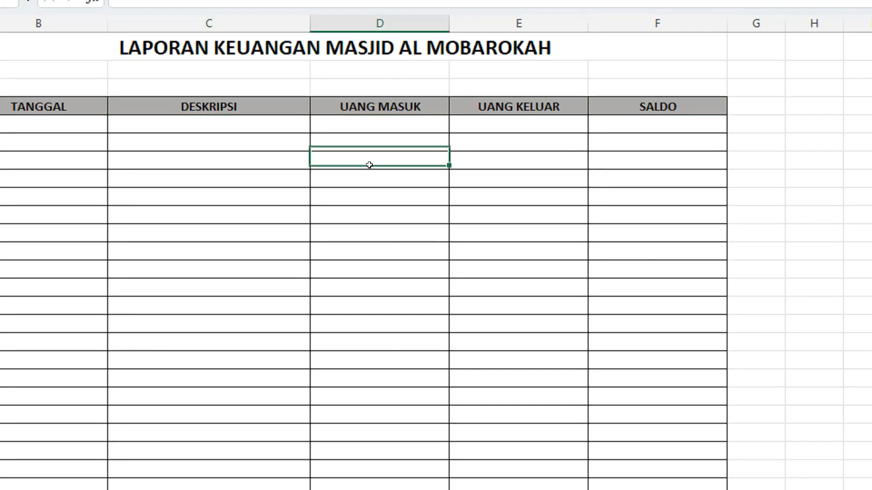
pyautogui.click(654, 136)
pyautogui.click(653, 248)
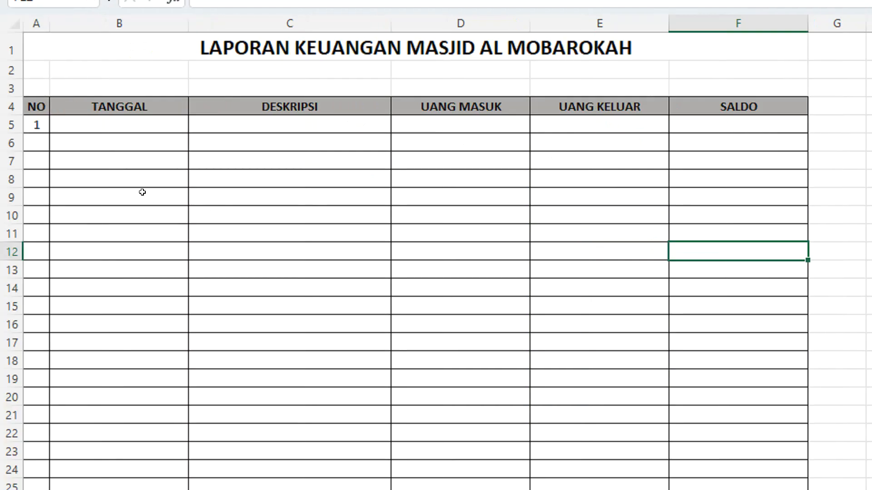
# Step: Enter 1 NOVEMBER 2025 as the TANGGAL of entry 1 in cell B5
pyautogui.click(168, 124)
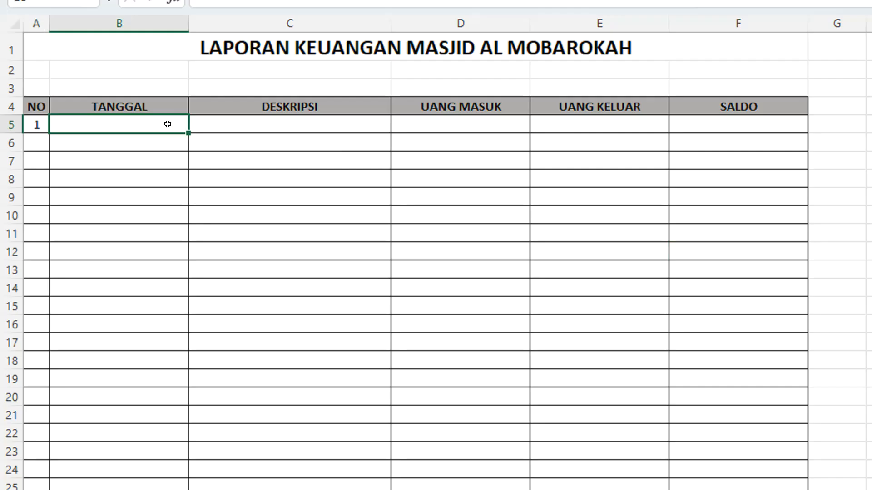
pyautogui.write('1 NOVEMBER 2025')
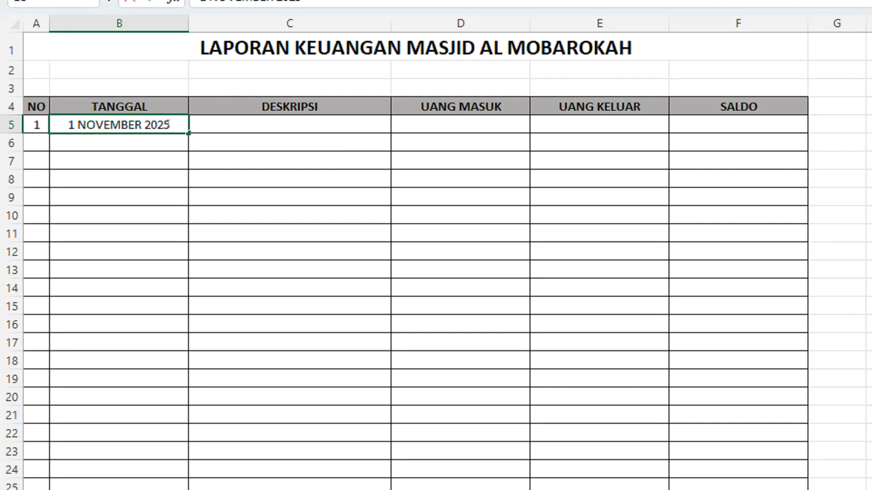
pyautogui.press('Tab')
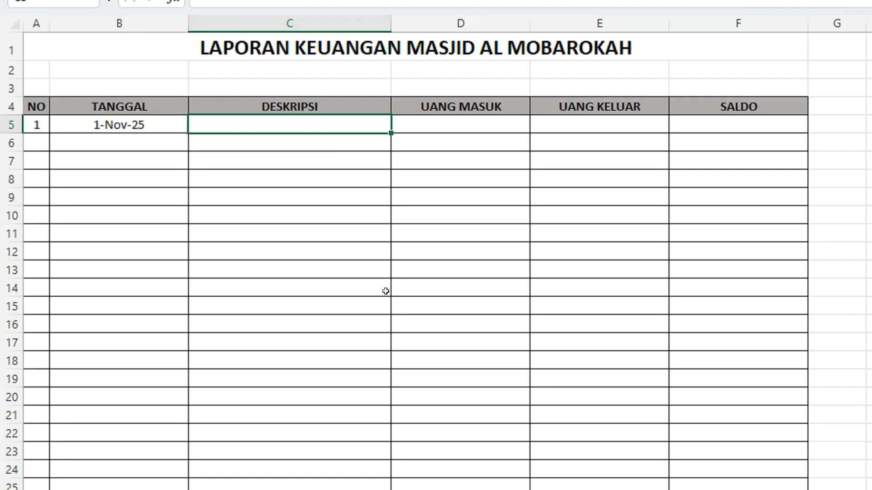
# Step: Fill in KAS MASJD as the DESKRIPSI in C5 and 1500000 as the UANG MASUK in D5
pyautogui.write('k')
pyautogui.press('BackSpace')
pyautogui.write('KAS MASJD')
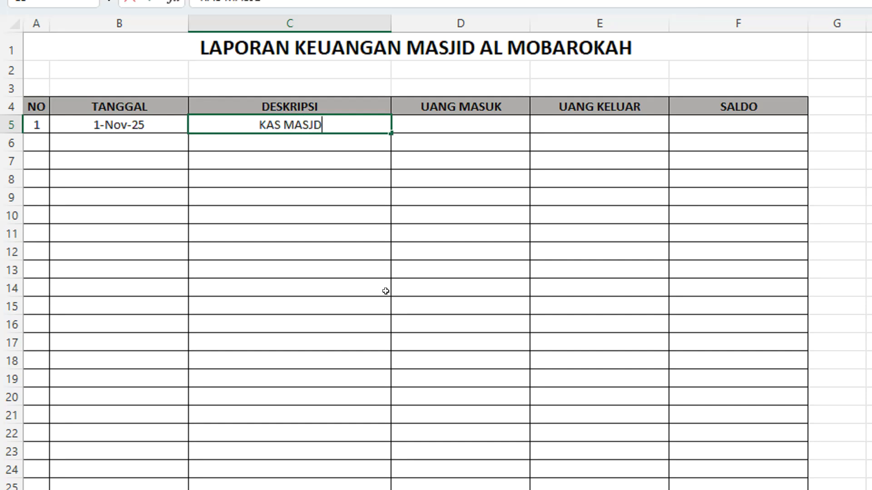
pyautogui.press('Tab')
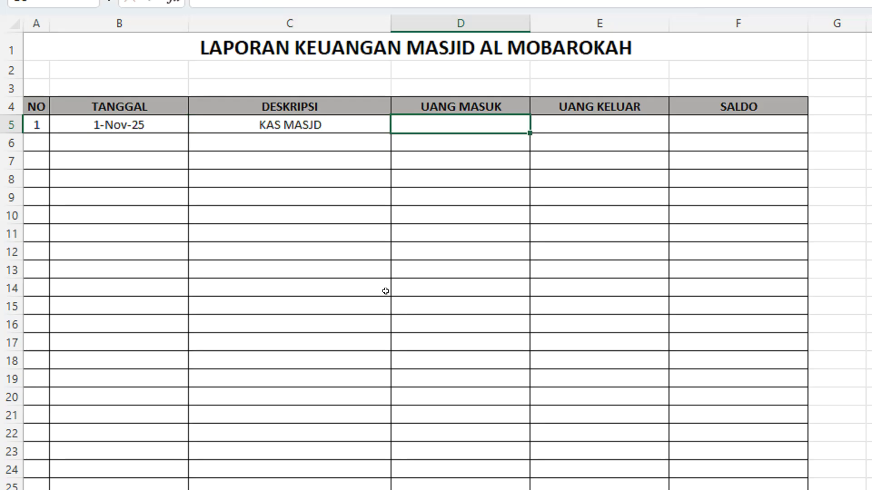
pyautogui.write('1500000')
pyautogui.press('Return')
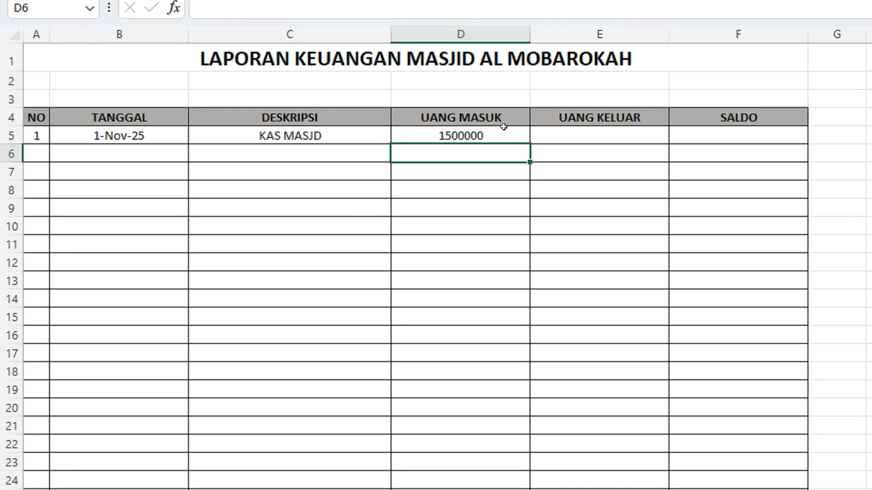
# Step: Format the UANG MASUK, UANG KELUAR and SALDO cells from row 5 down with comma thousands separators and no decimal places
pyautogui.moveTo(505, 129); pyautogui.dragTo(721, 463)
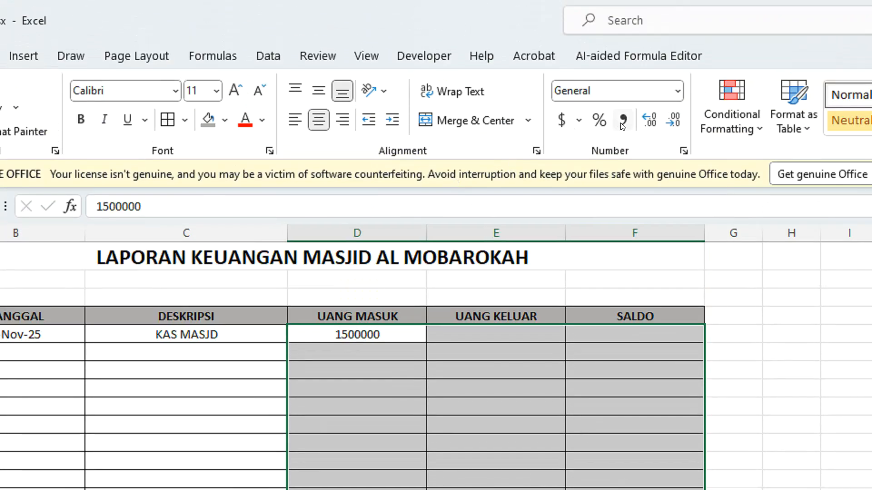
pyautogui.click(622, 123)
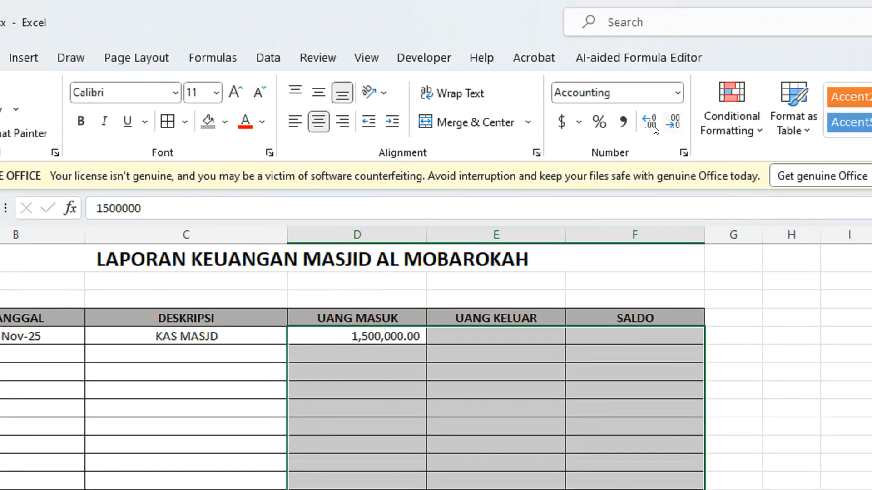
pyautogui.click(649, 122)
pyautogui.click(649, 122)
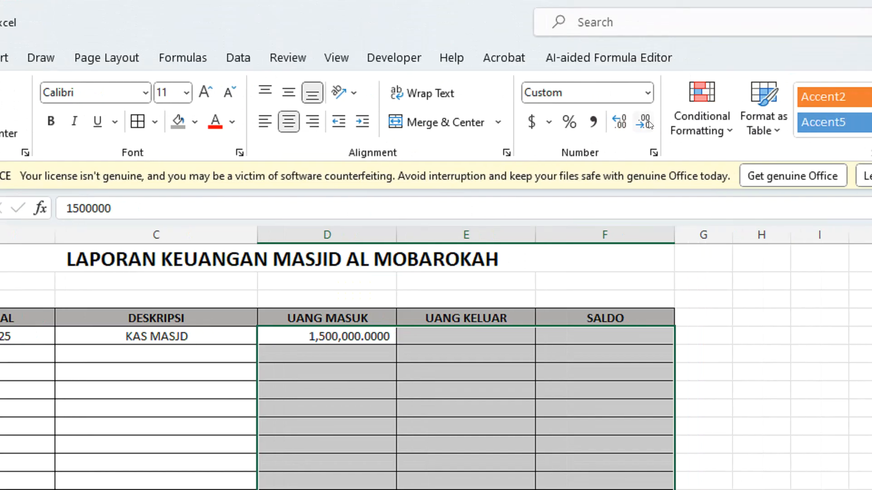
pyautogui.click(645, 121)
pyautogui.click(645, 122)
pyautogui.click(645, 122)
pyautogui.click(645, 121)
pyautogui.click(347, 350)
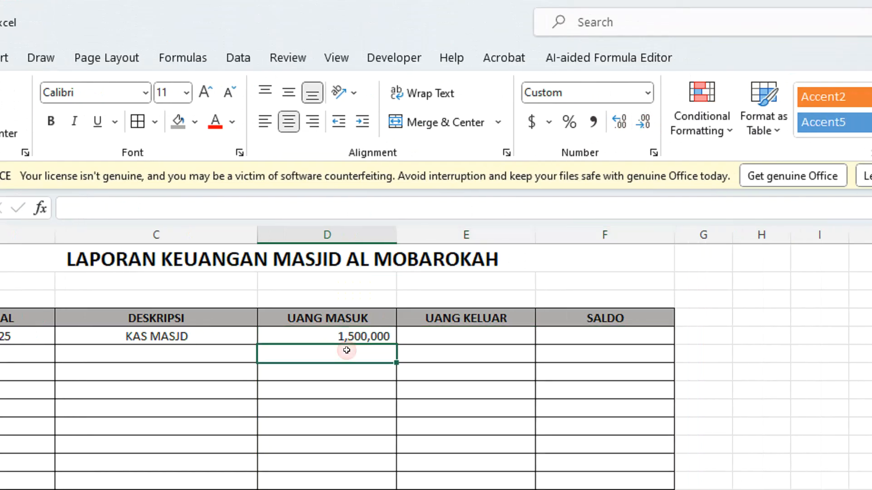
pyautogui.click(341, 335)
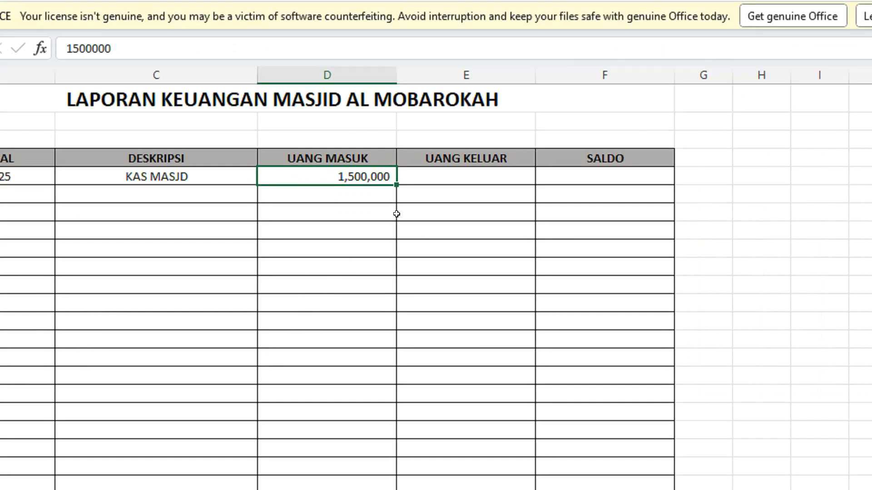
# Step: Calculate the first SALDO in F5 with the formula =D5-E5
pyautogui.click(431, 173)
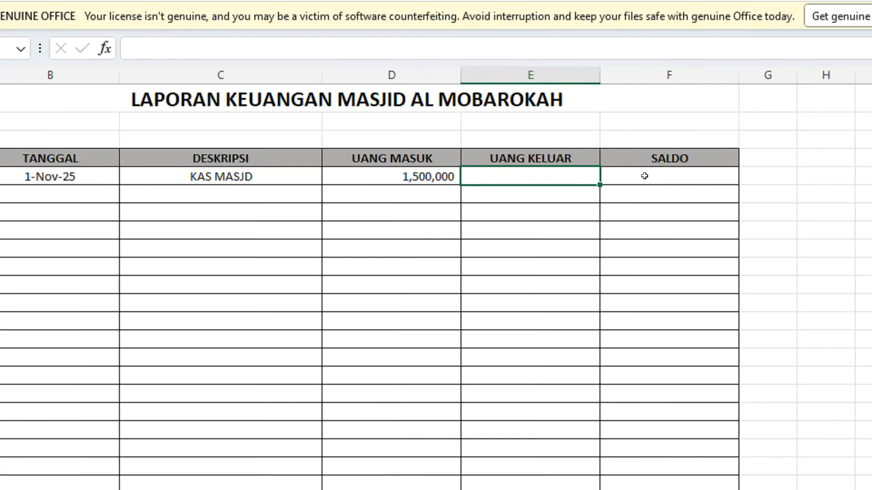
pyautogui.click(646, 169)
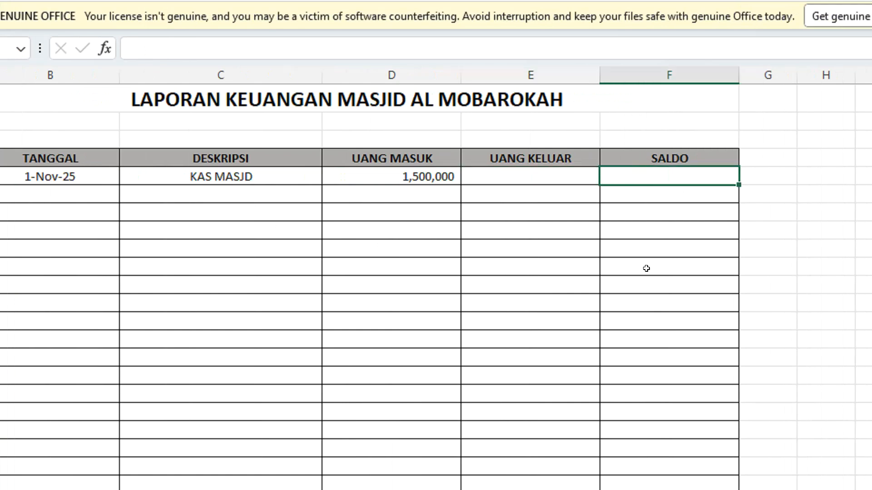
pyautogui.write('=')
pyautogui.click(429, 175)
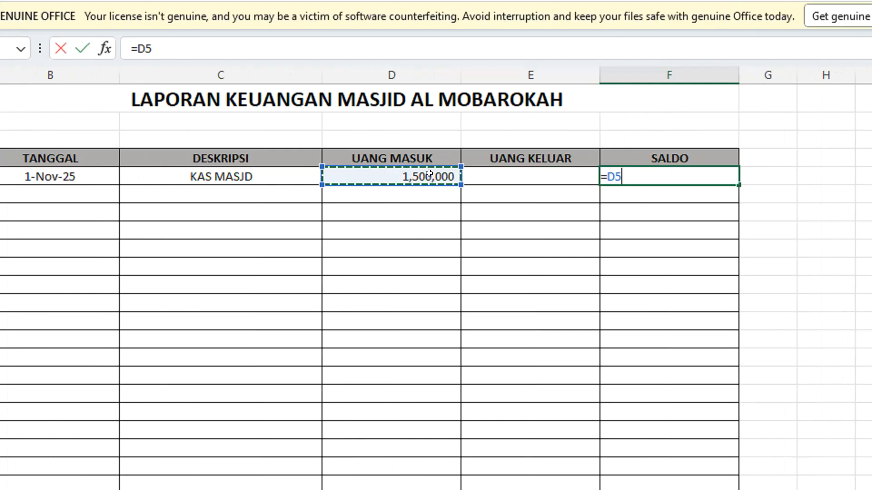
pyautogui.write('-')
pyautogui.click(484, 173)
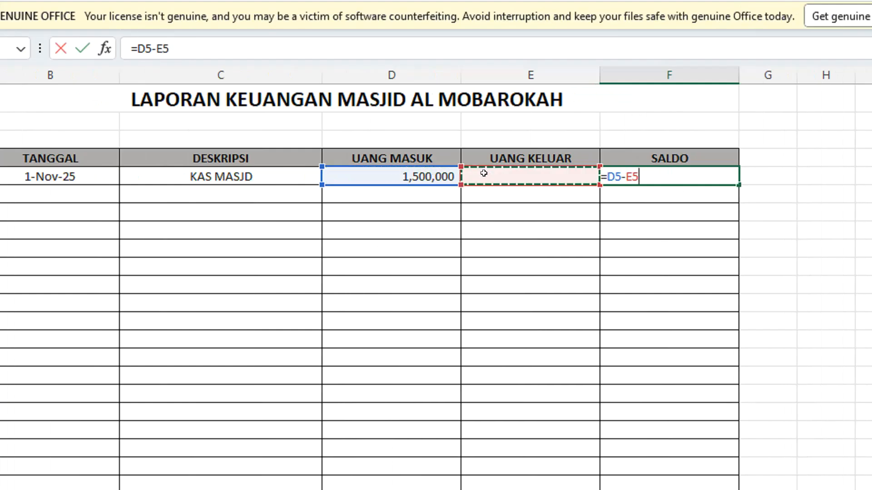
pyautogui.press('Return')
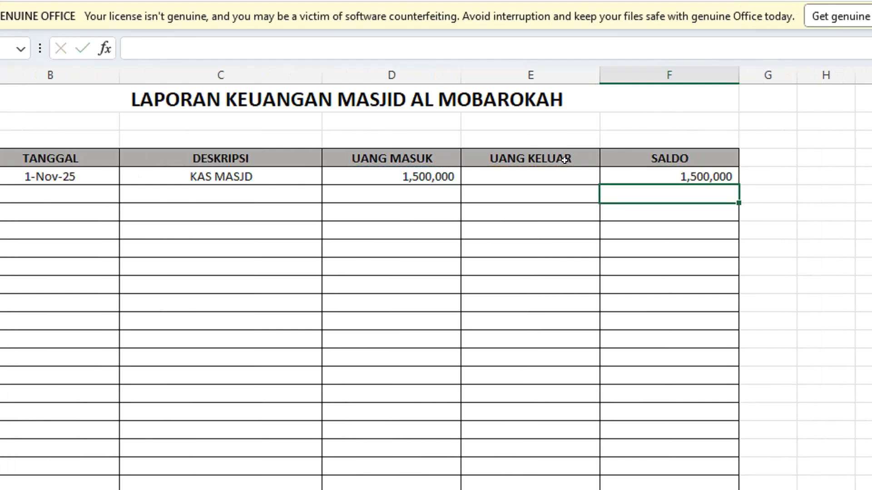
pyautogui.click(618, 167)
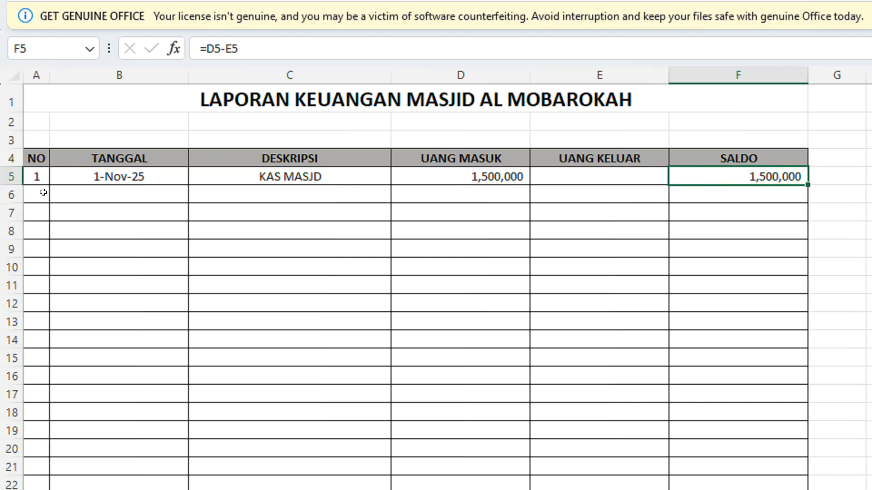
# Step: Enter 1 NOVEMBER 2025 as the TANGGAL of the second entry in cell B6
pyautogui.click(165, 185)
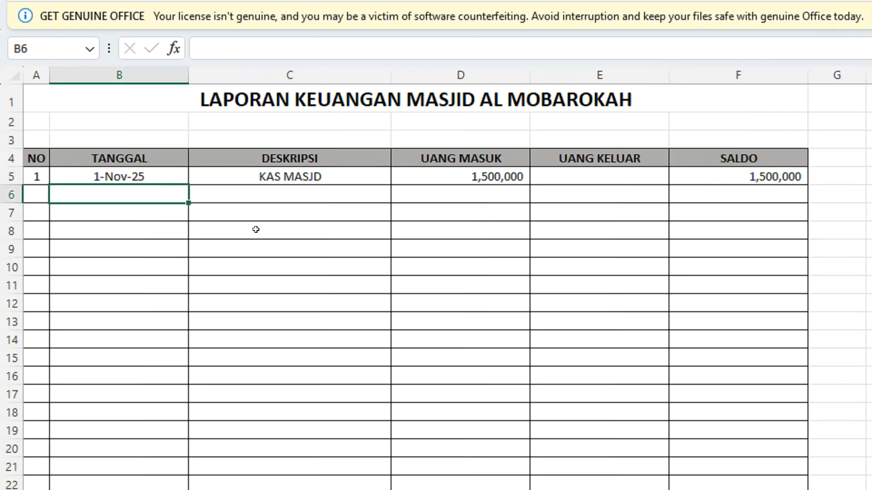
pyautogui.write('1 NO')
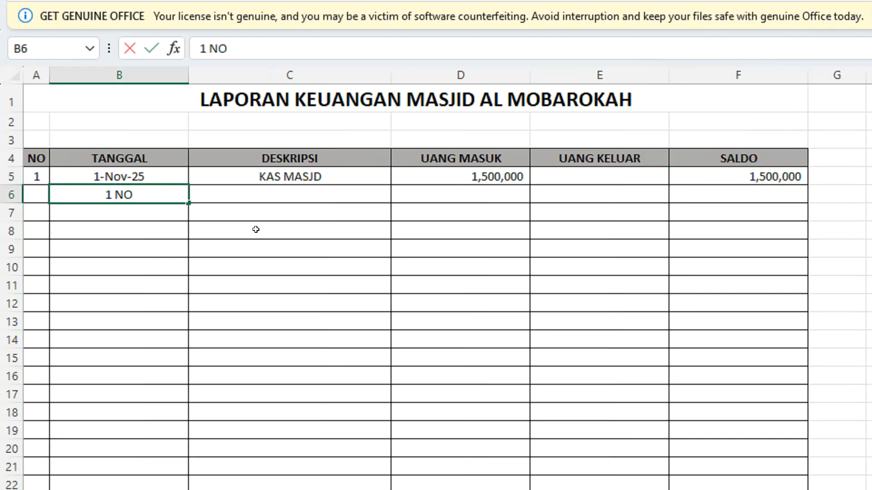
pyautogui.write('VEM')
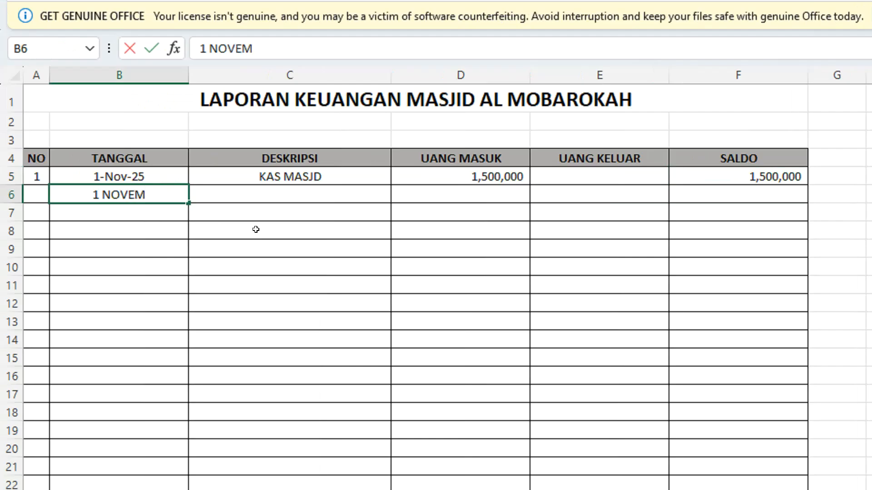
pyautogui.write('BER 2025')
pyautogui.press('Tab')
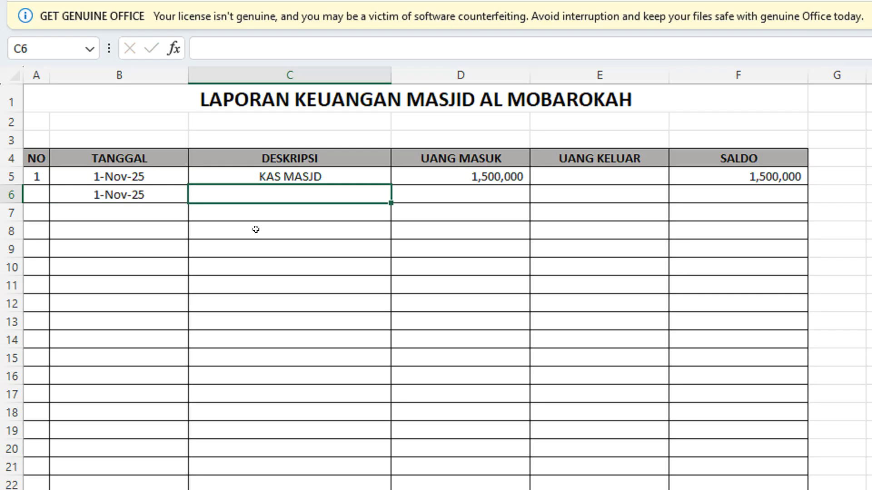
# Step: Describe the second entry as PEMBELIAN SABUN DITERJEN in cell C6
pyautogui.write('PEMBELIAN')
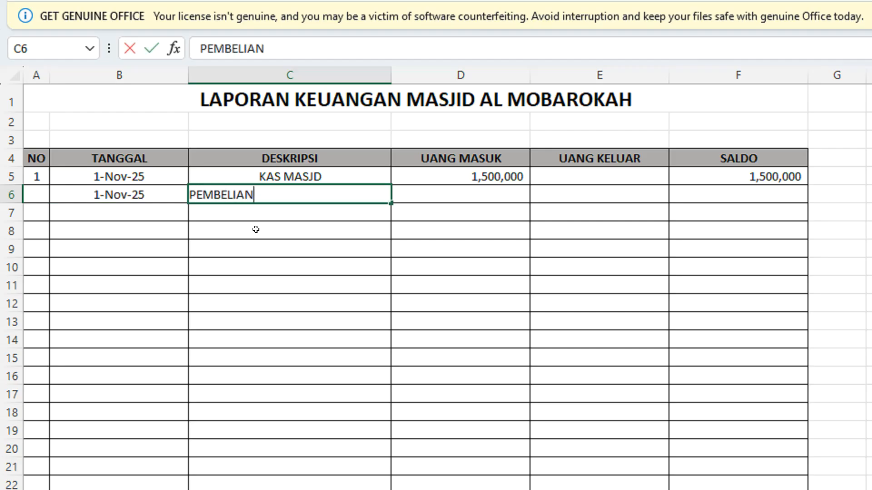
pyautogui.write(' SABUN')
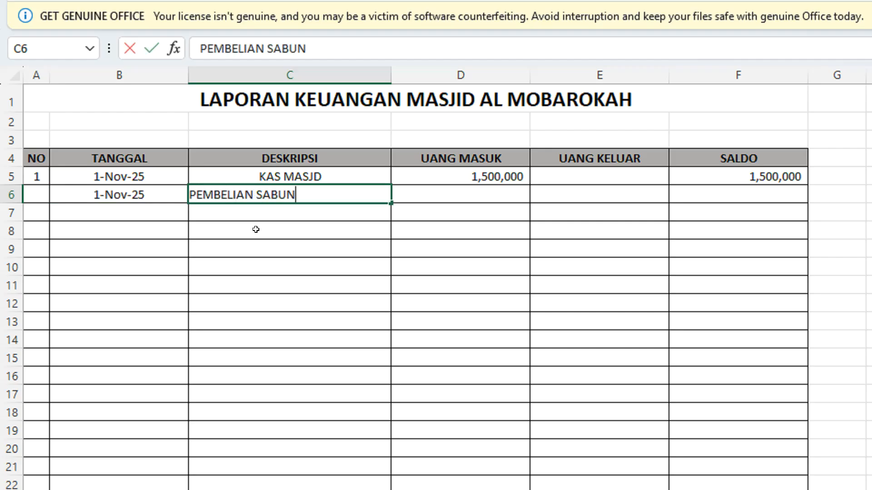
pyautogui.write(' DITERJEN')
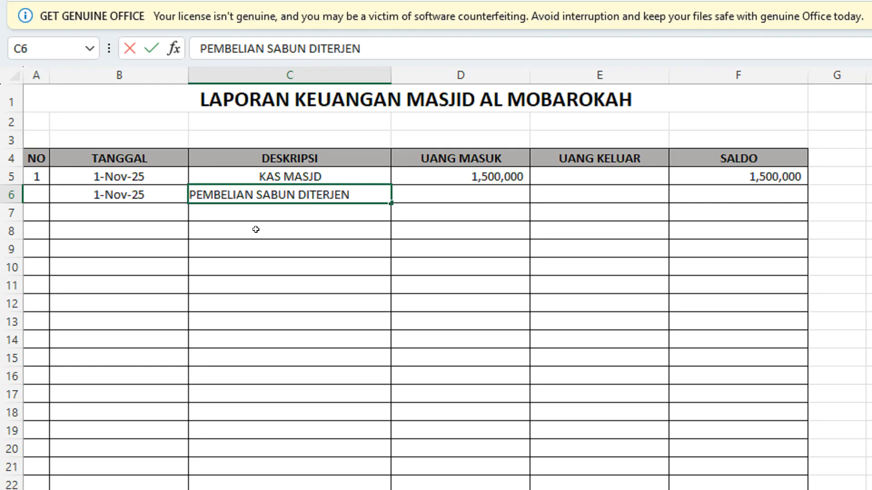
# Step: Record 150000 as the UANG KELUAR of the soap purchase in cell E6
pyautogui.press('Tab')
pyautogui.press('Tab')
pyautogui.press('Tab')
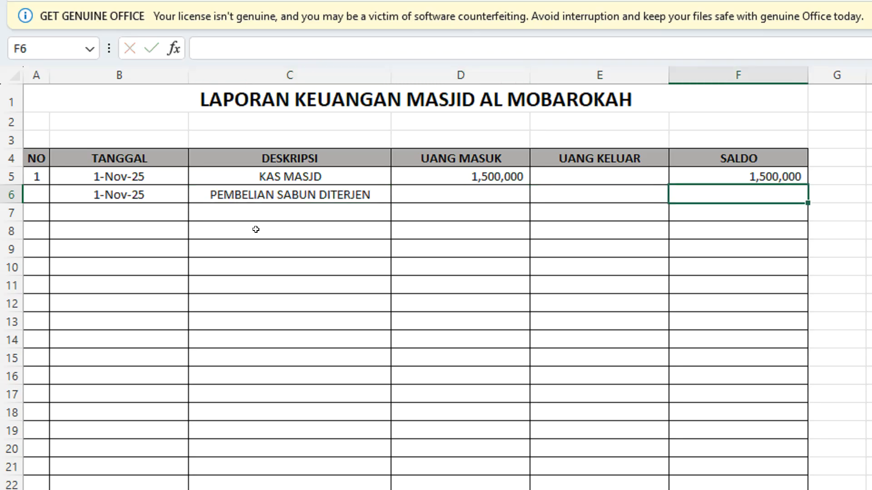
pyautogui.press('Left')
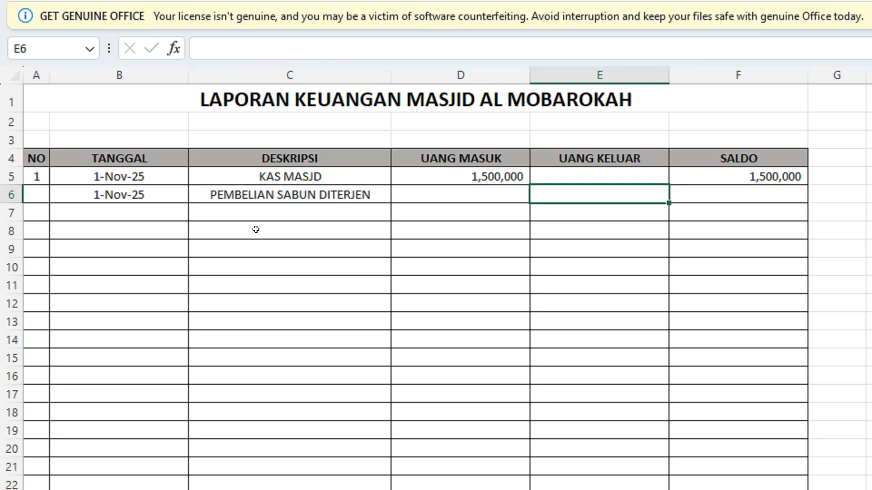
pyautogui.write('150000')
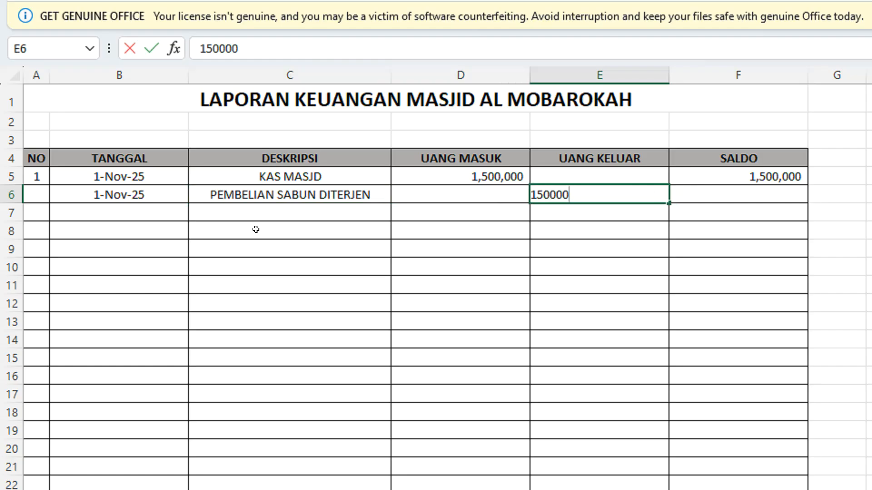
pyautogui.press('Return')
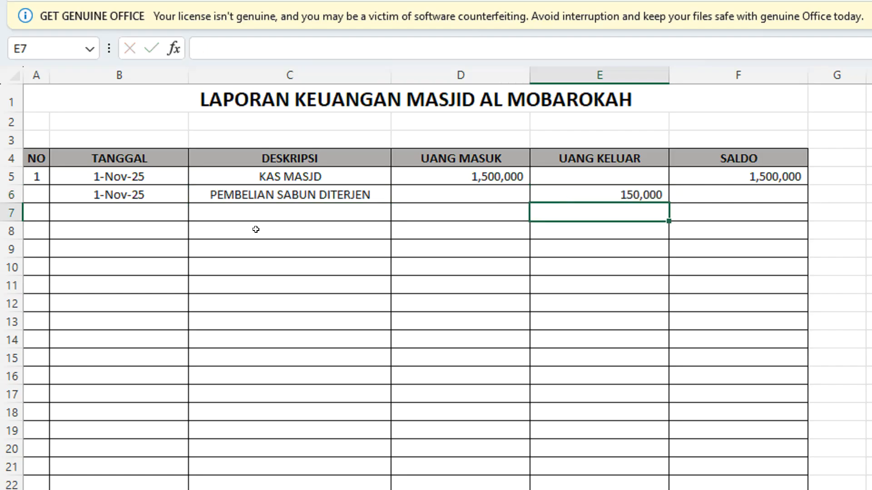
# Step: Calculate the second entry's SALDO in F6 with the formula =(D6-E6)+F5
pyautogui.click(743, 196)
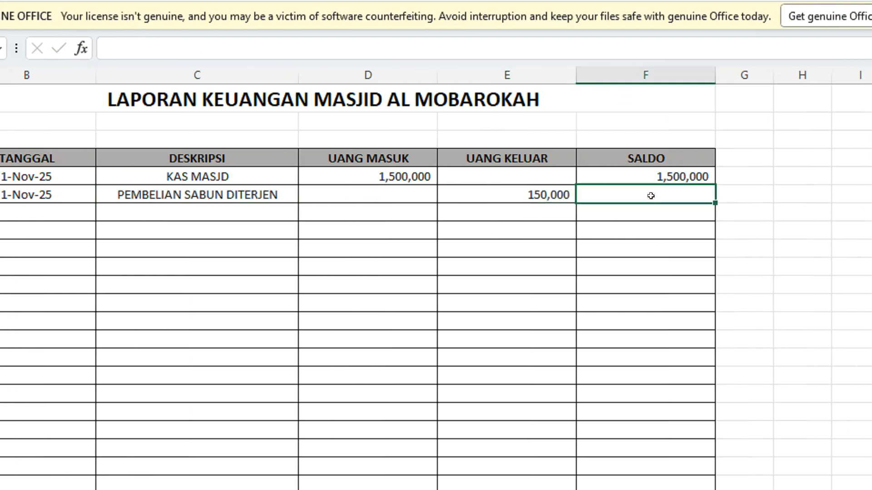
pyautogui.write('=')
pyautogui.click(411, 190)
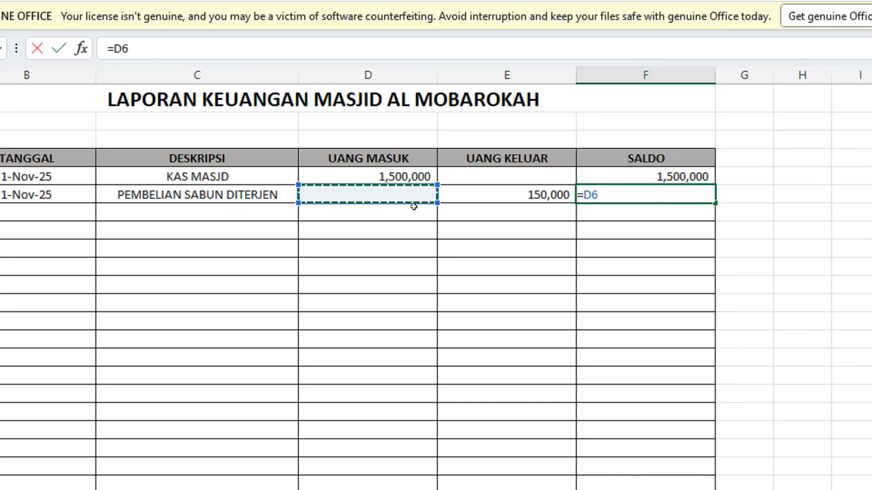
pyautogui.write('-')
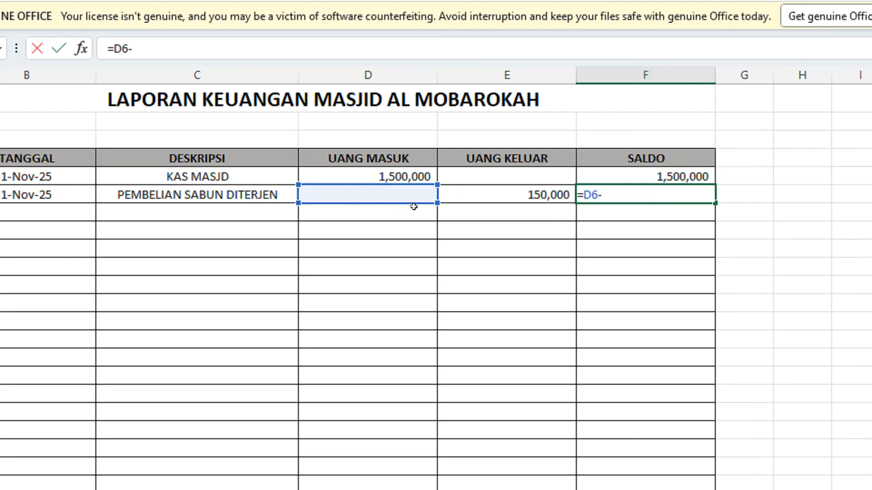
pyautogui.click(500, 190)
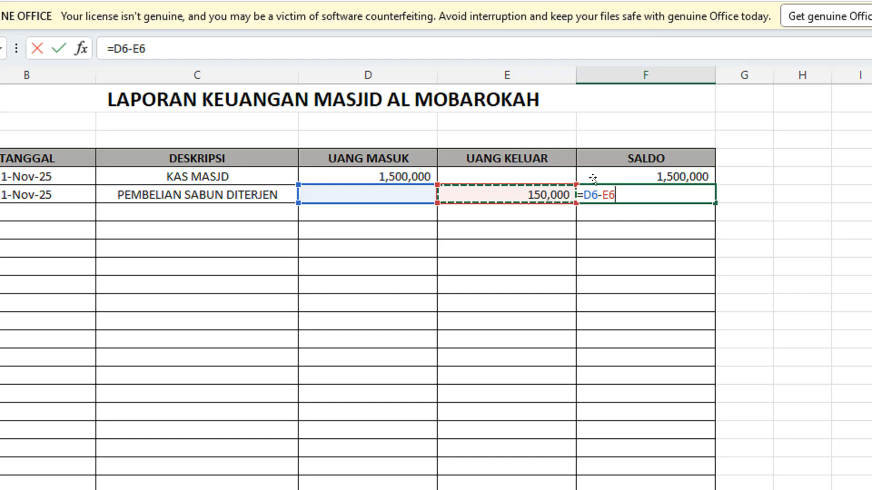
pyautogui.click(579, 190)
pyautogui.write('(')
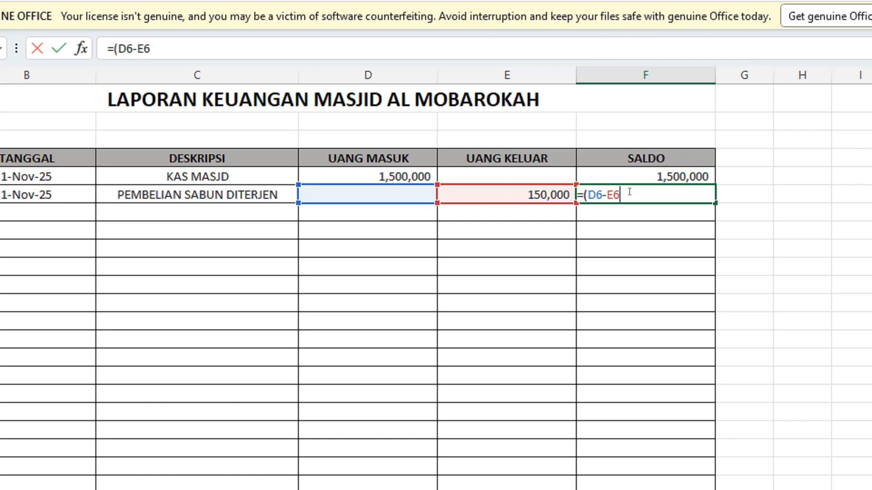
pyautogui.write(')+')
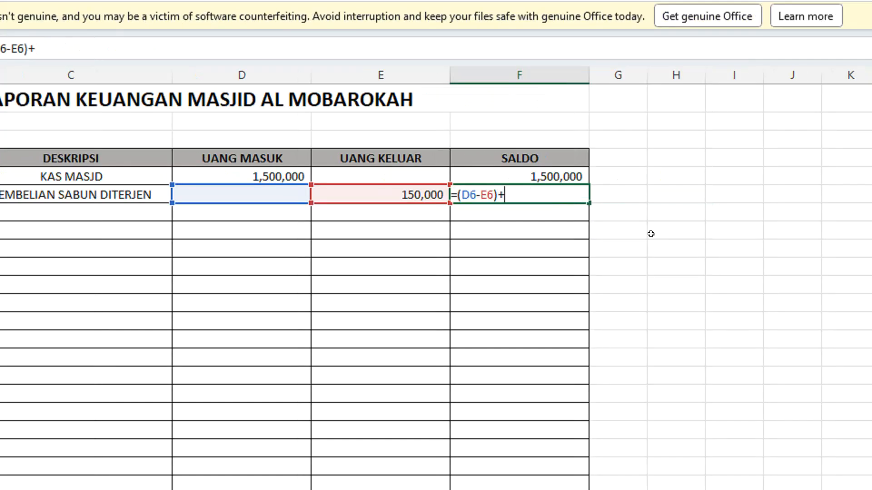
pyautogui.click(553, 177)
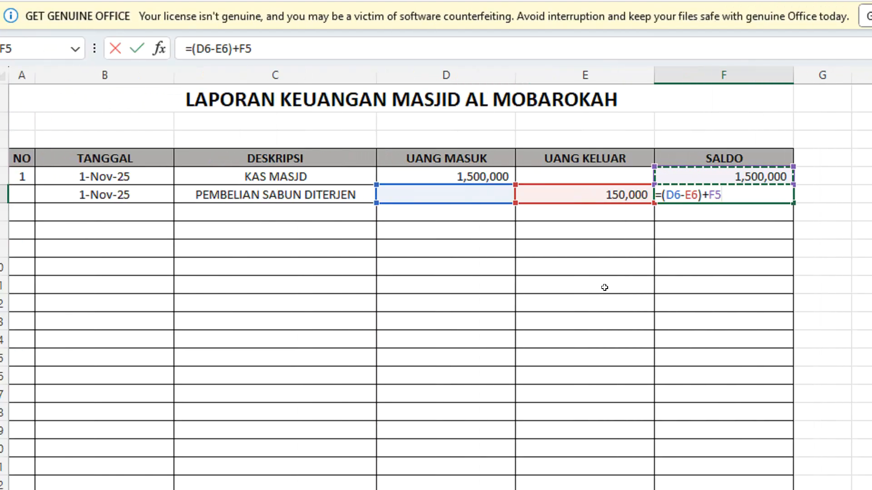
pyautogui.press('Return')
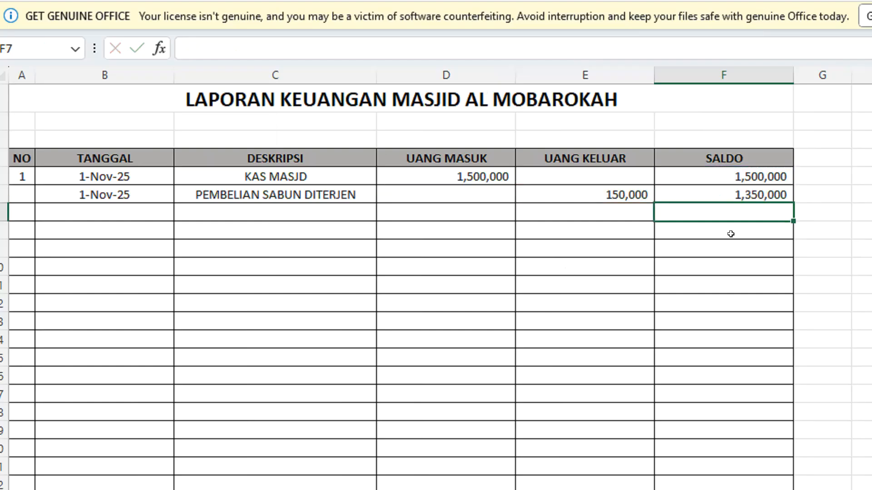
pyautogui.click(731, 199)
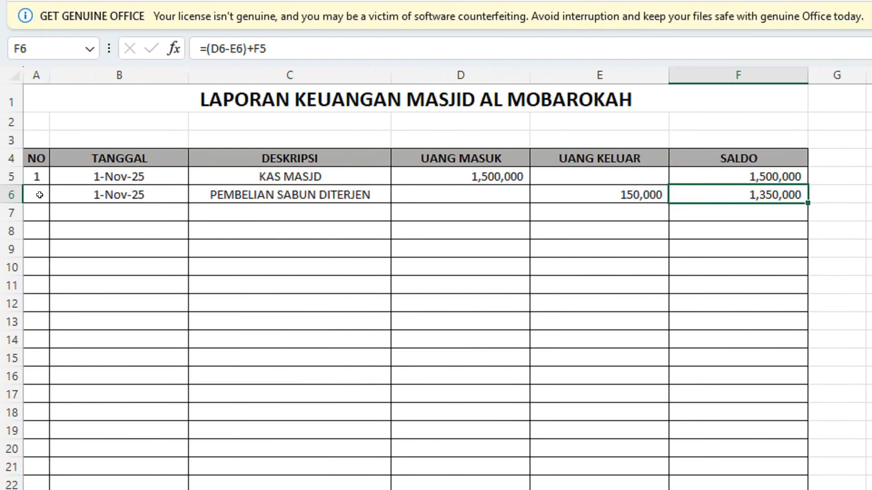
pyautogui.click(38, 194)
pyautogui.write('1')
pyautogui.press('Return')
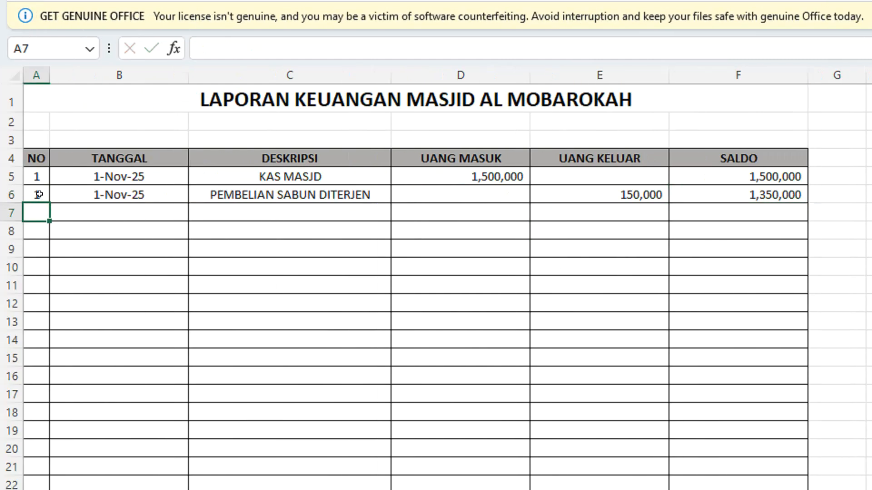
# Step: Number the second and third entries 2 and 3 in cells A6 and A7
pyautogui.click(40, 195)
pyautogui.write('2')
pyautogui.press('Return')
pyautogui.write('3')
pyautogui.press('Tab')
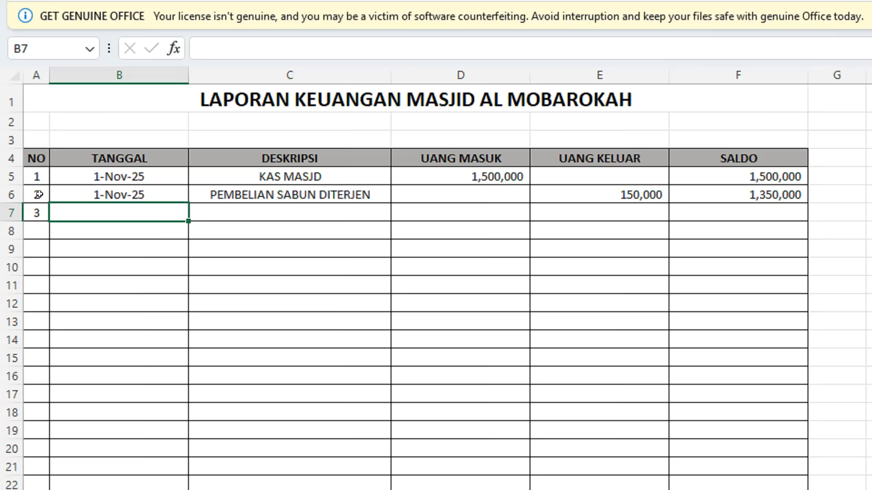
# Step: Enter 4 NOVEMBER 2025 as the TANGGAL of the third entry in cell B7
pyautogui.write('4 NOVEMBE')
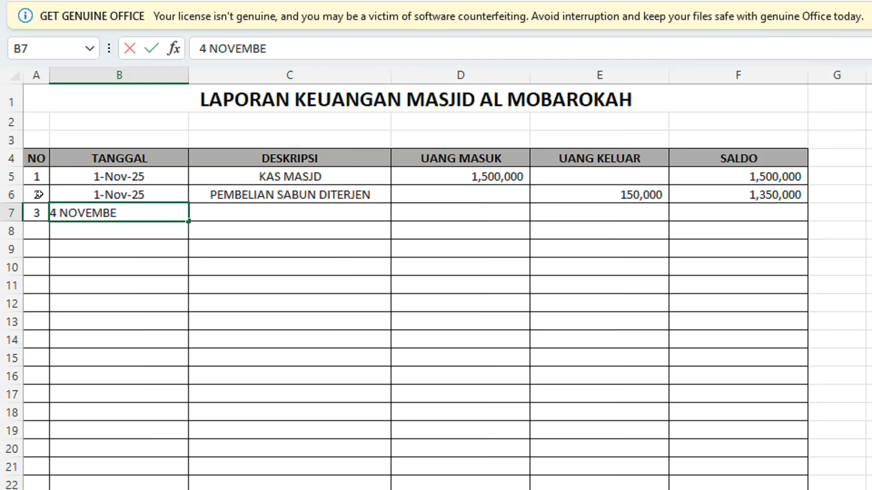
pyautogui.write('R 2025')
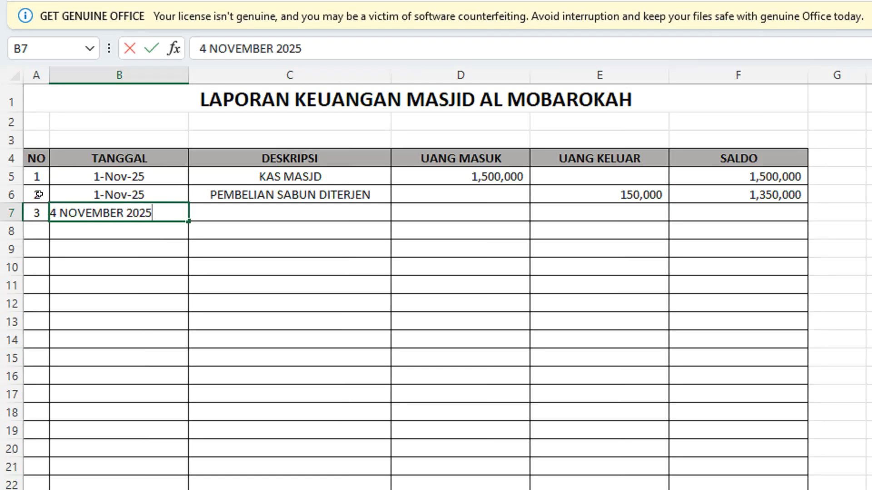
pyautogui.press('Tab')
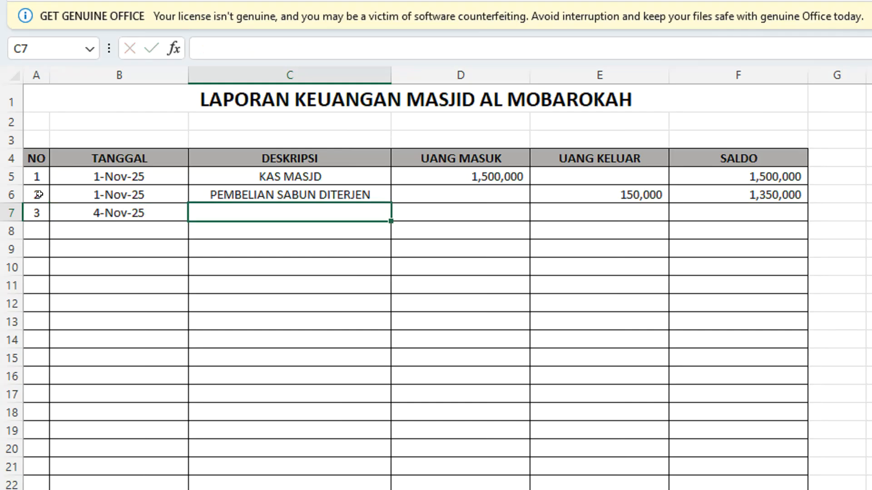
# Step: Describe the third entry as INFAQ MASYARAKAT in C7 and record 5000000 as its UANG MASUK in D7
pyautogui.write('INFA')
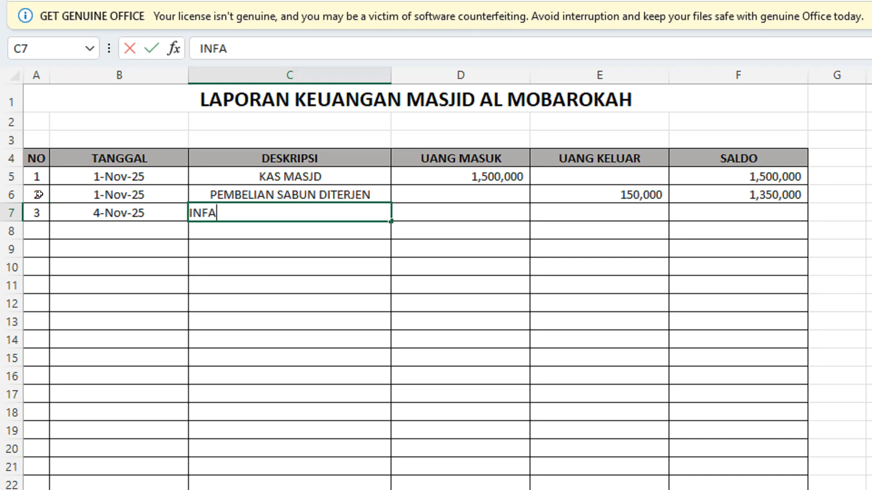
pyautogui.write('Q MASY')
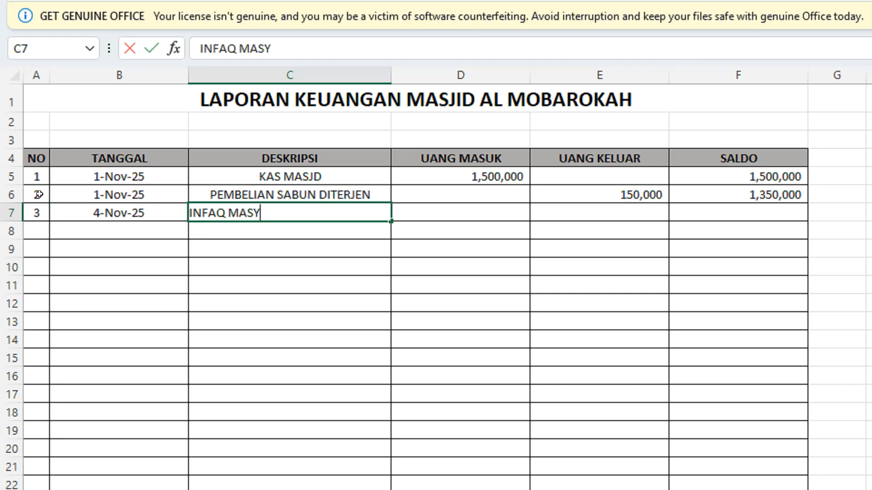
pyautogui.write('ARAKAT')
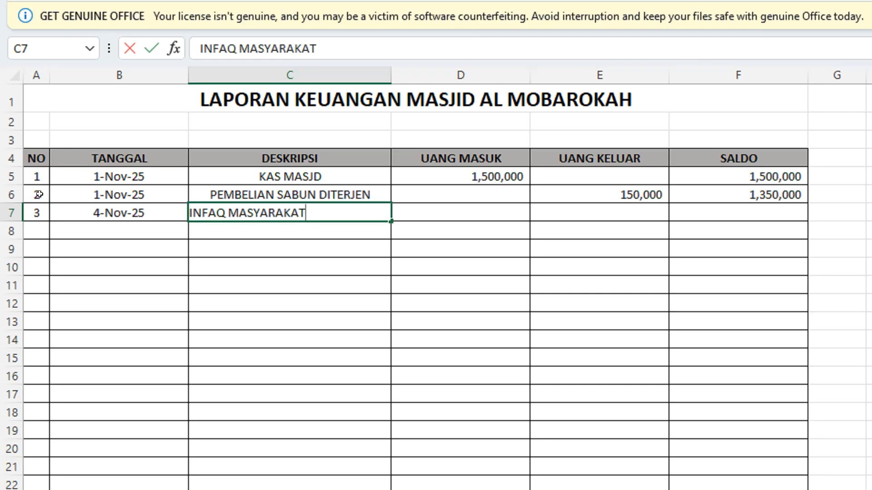
pyautogui.press('Tab')
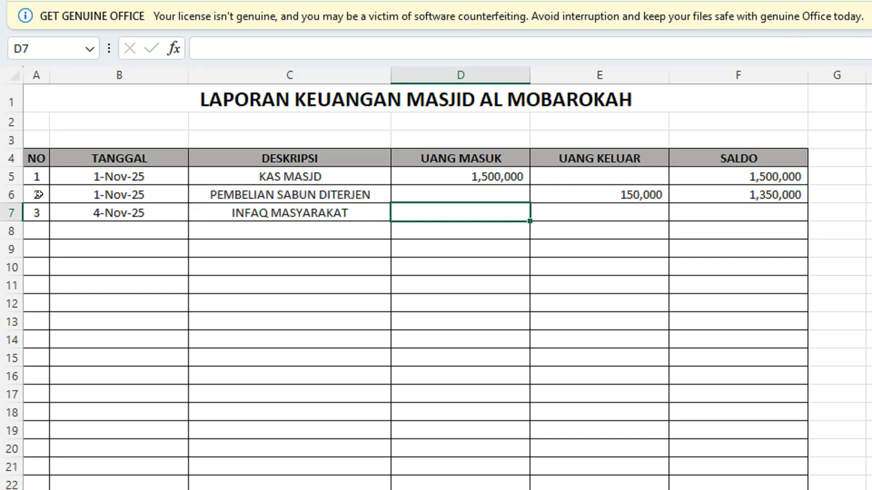
pyautogui.write('5000000')
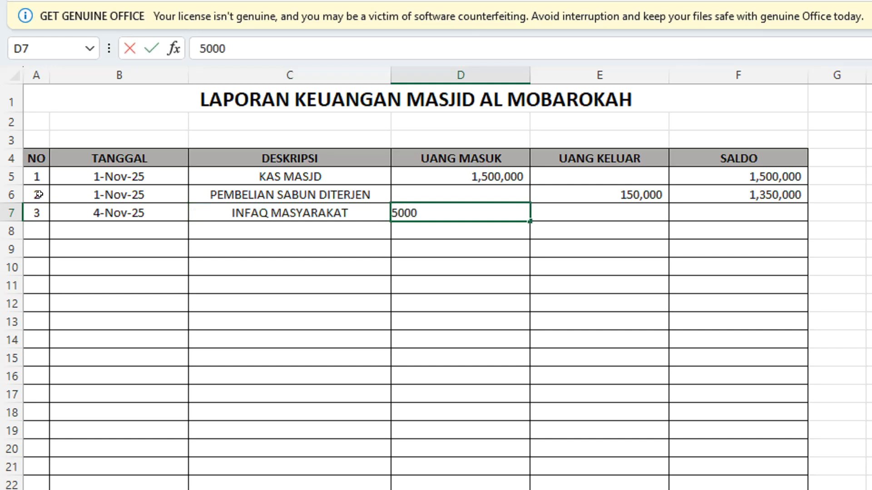
pyautogui.press('Return')
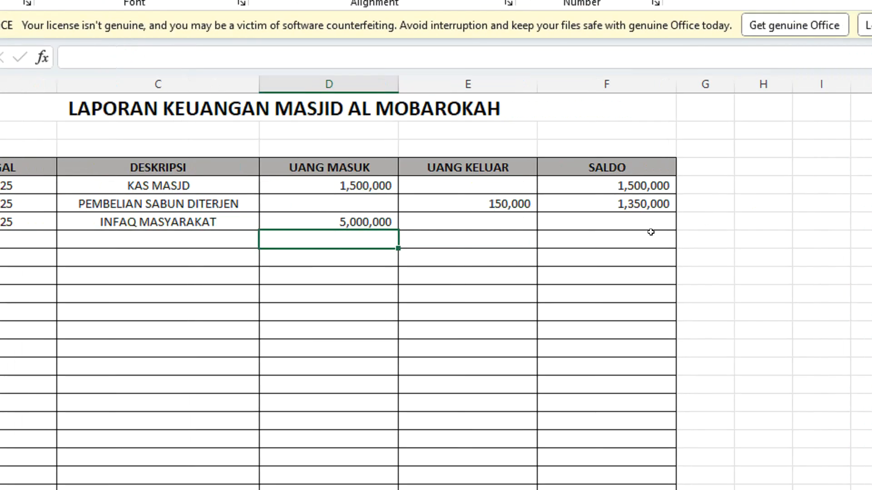
# Step: Copy the SALDO formula from F6 into F7 for the third entry
pyautogui.click(754, 216)
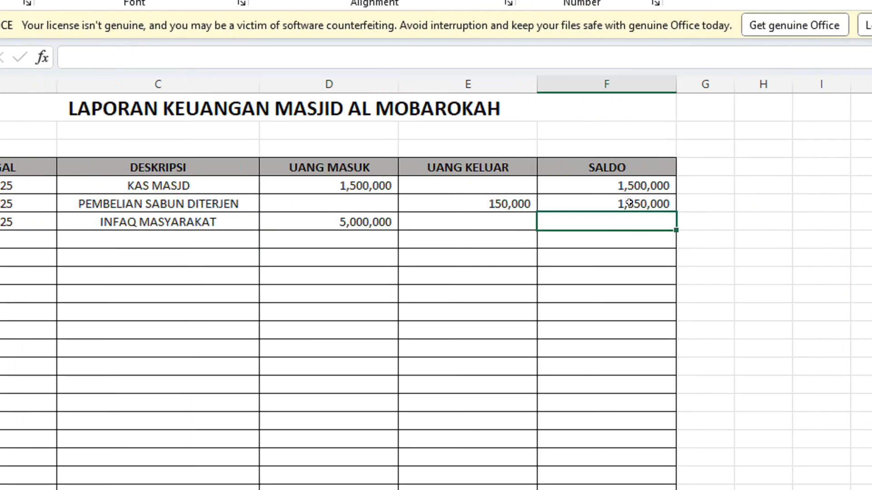
pyautogui.click(655, 207)
pyautogui.moveTo(676, 212); pyautogui.dragTo(651, 226)
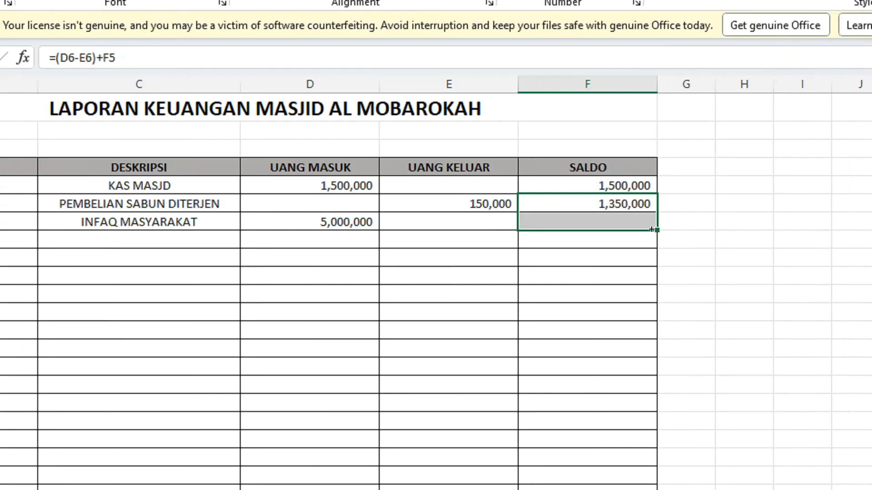
pyautogui.click(587, 222)
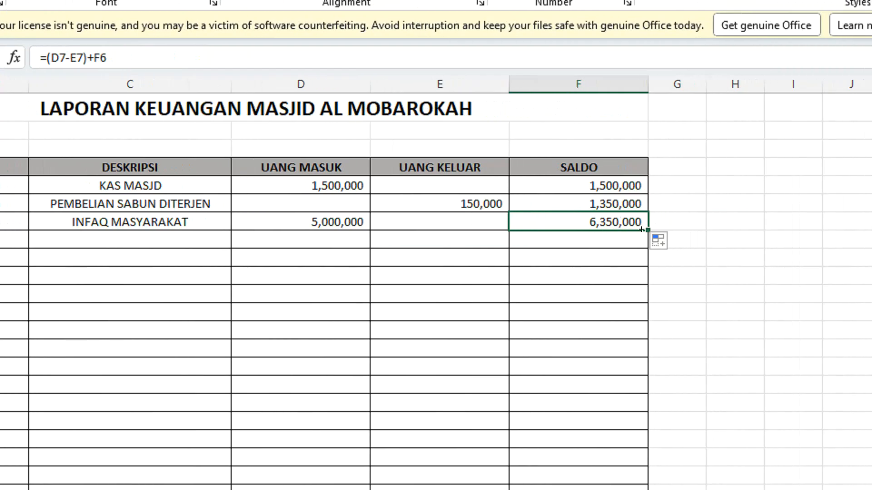
# Step: Fill the SALDO formula from F7 down to the last bordered row of the table
pyautogui.moveTo(641, 230); pyautogui.dragTo(636, 489)
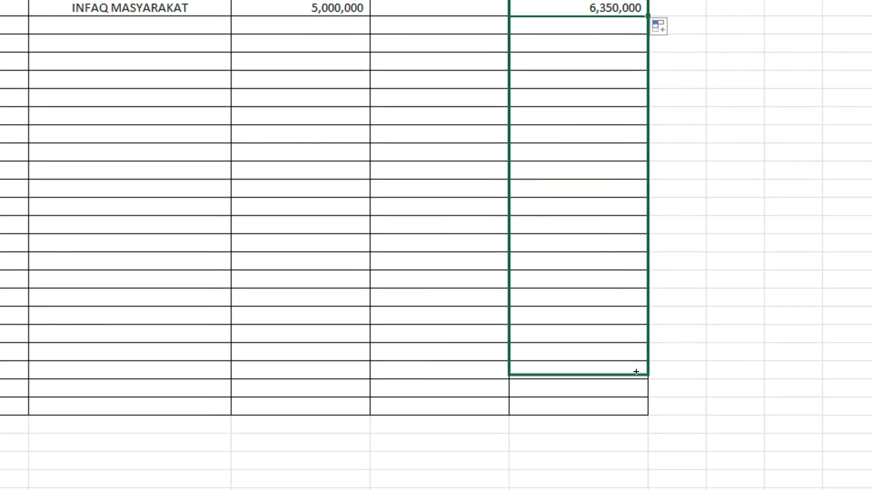
pyautogui.moveTo(636, 371); pyautogui.dragTo(637, 362)
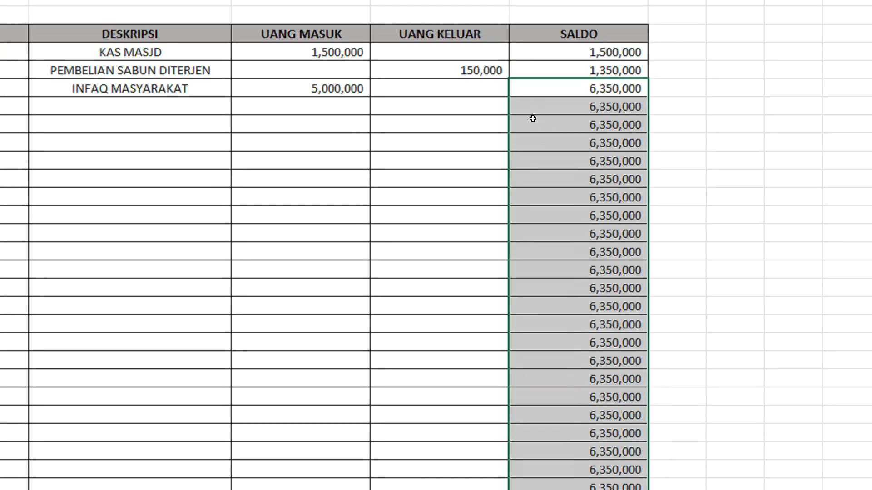
pyautogui.click(534, 111)
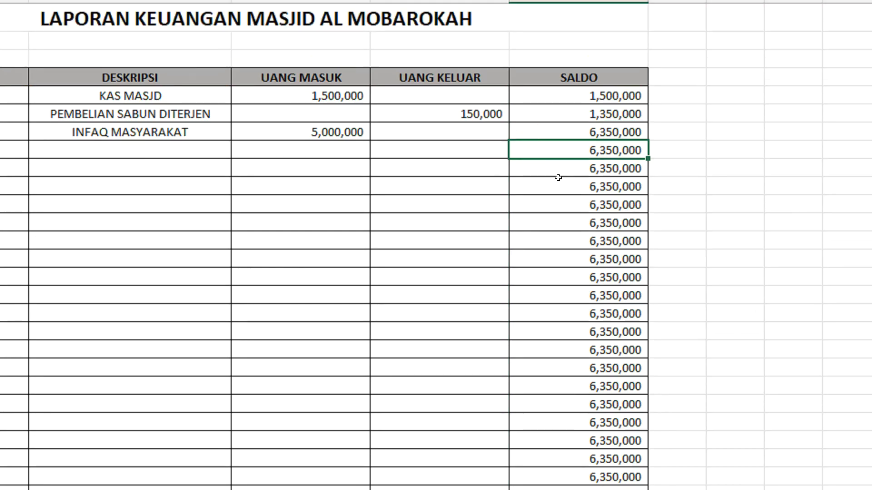
pyautogui.click(40, 150)
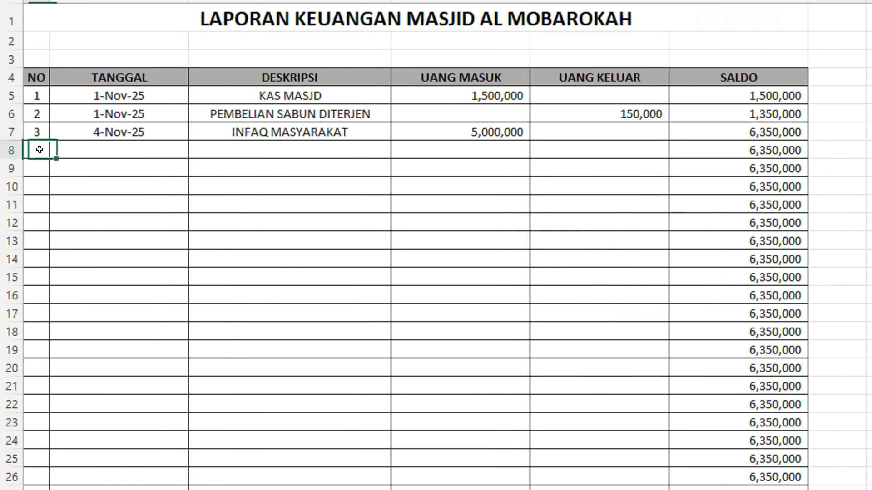
pyautogui.moveTo(39, 150); pyautogui.dragTo(644, 489)
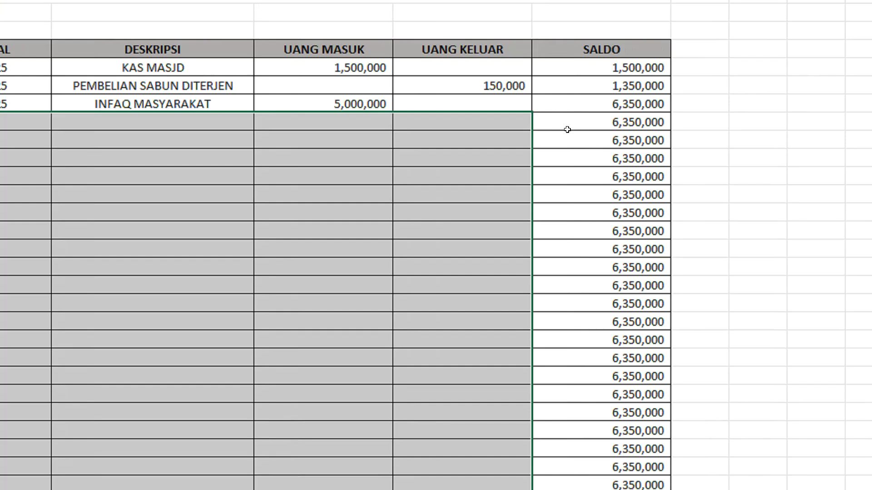
pyautogui.moveTo(568, 130); pyautogui.dragTo(608, 365)
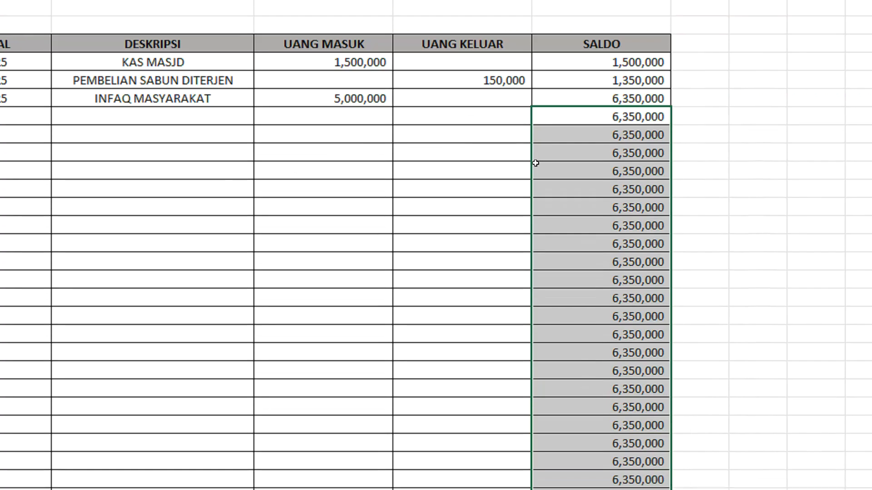
# Step: Edit the SALDO formula in F6 to begin with IF, testing whether D6 is empty (D6="")
pyautogui.click(574, 77)
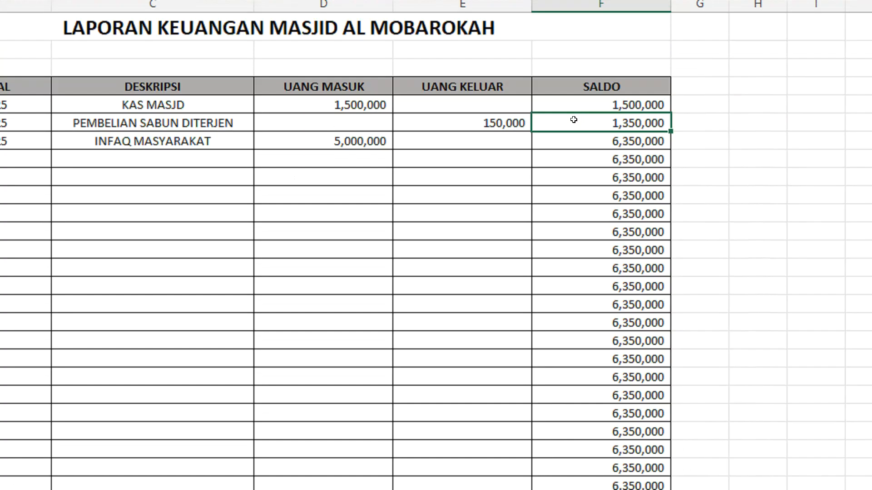
pyautogui.doubleClick(574, 120)
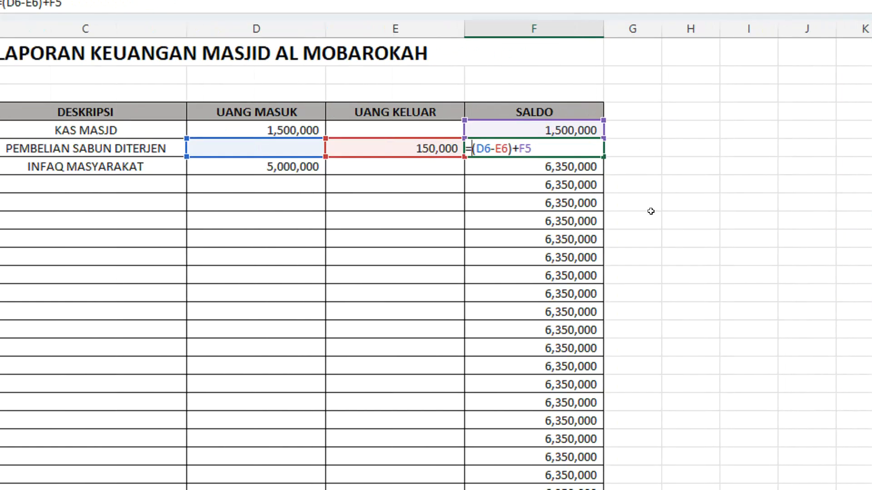
pyautogui.write('IF')
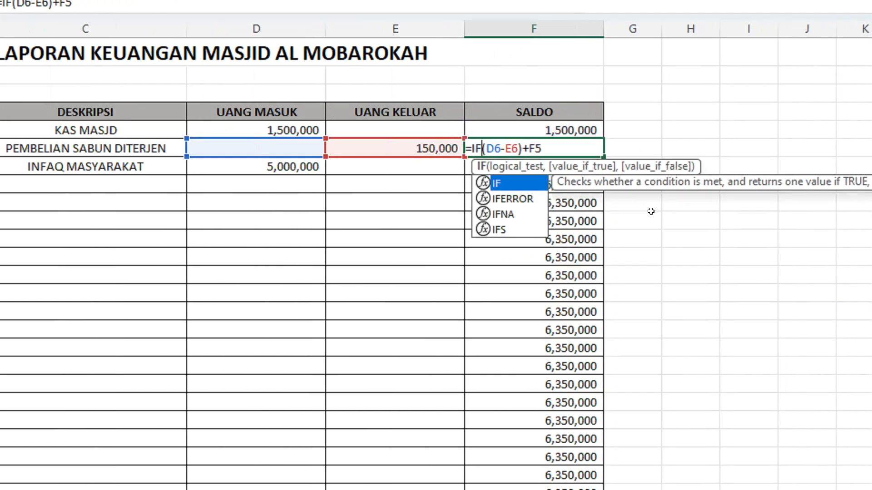
pyautogui.write('(')
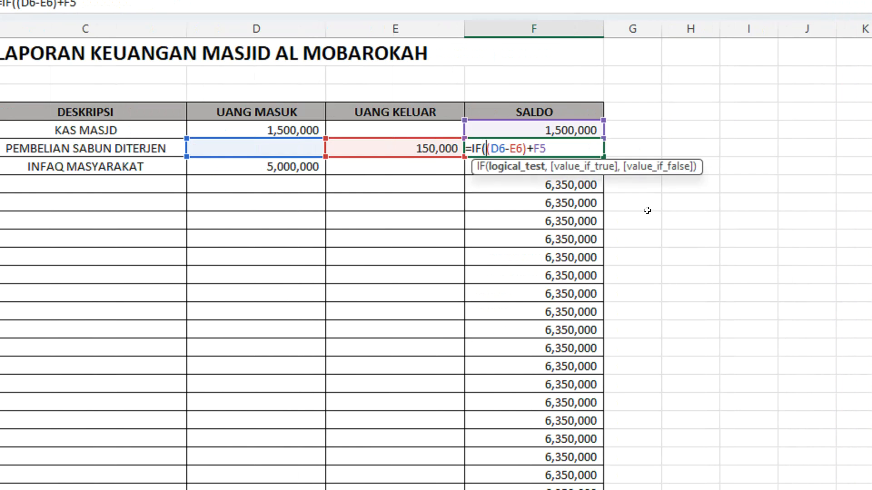
pyautogui.click(271, 144)
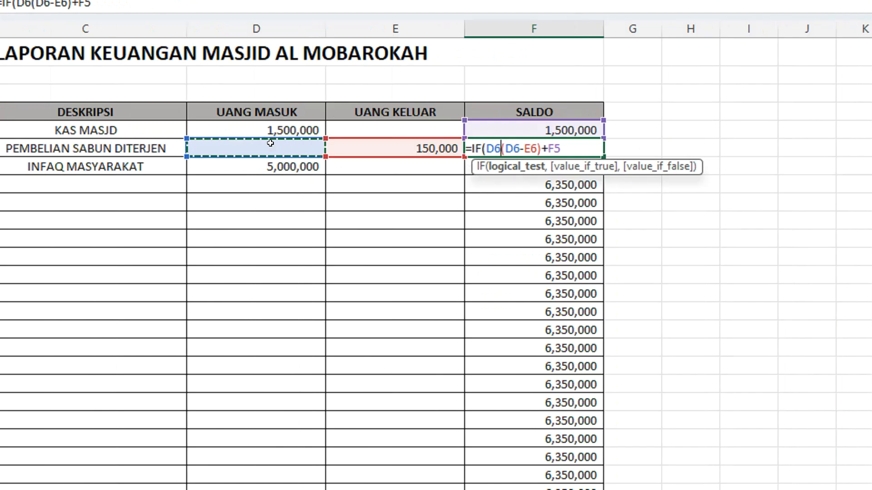
pyautogui.write('=')
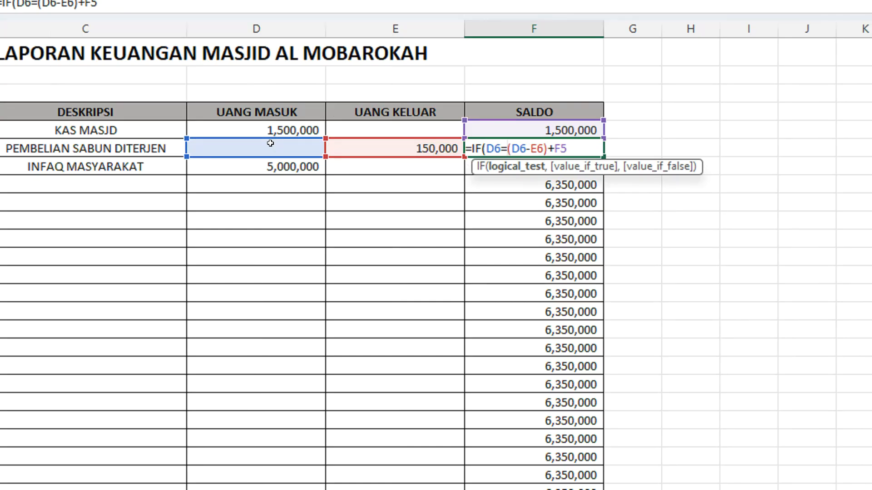
pyautogui.write('""')
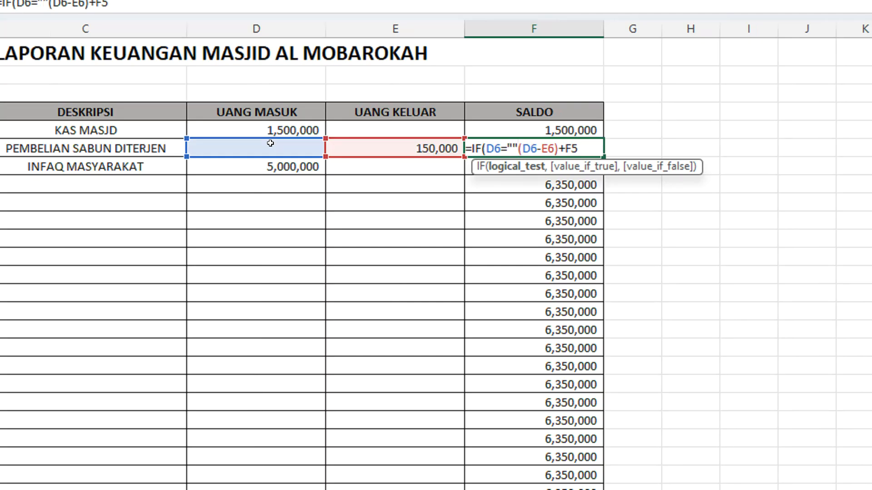
pyautogui.write(',')
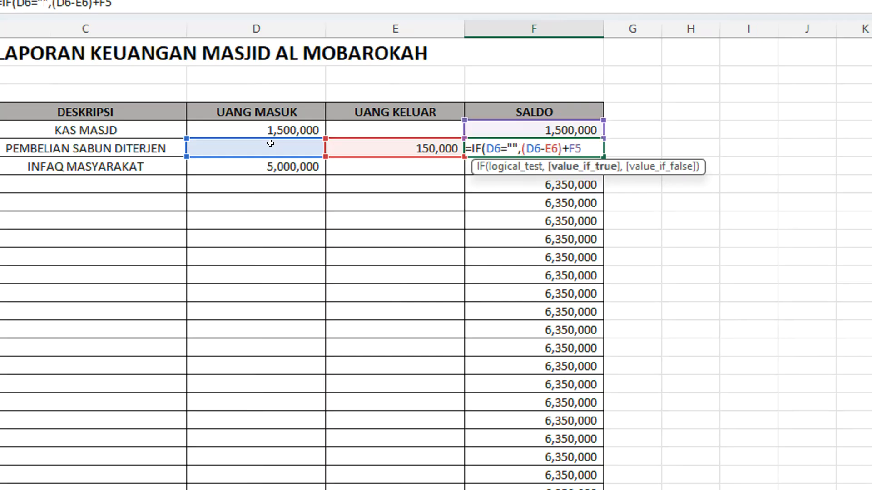
# Step: Add E6="" as a second empty-cell condition in the F6 formula and close the bracket around the conditions
pyautogui.click(354, 144)
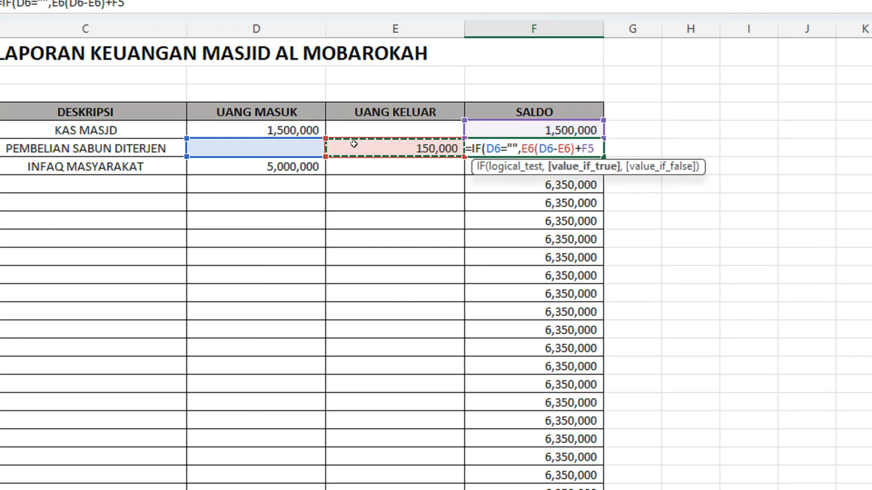
pyautogui.write('="')
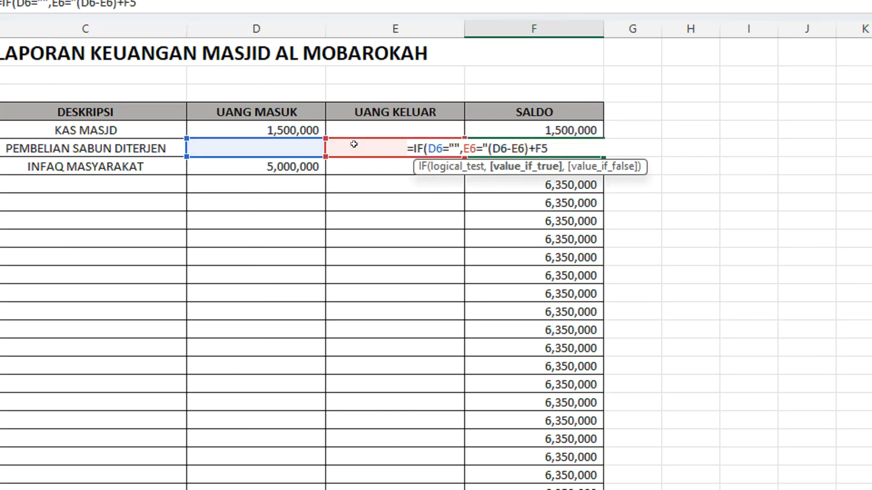
pyautogui.write('"')
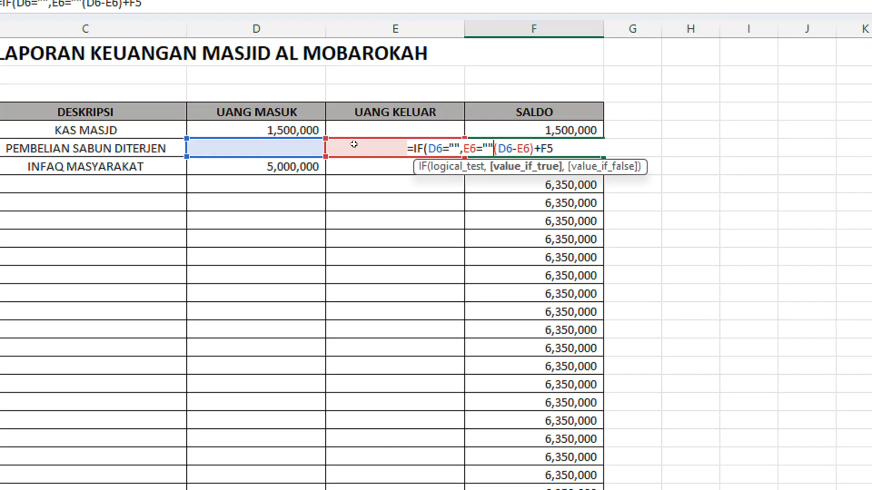
pyautogui.write('),')
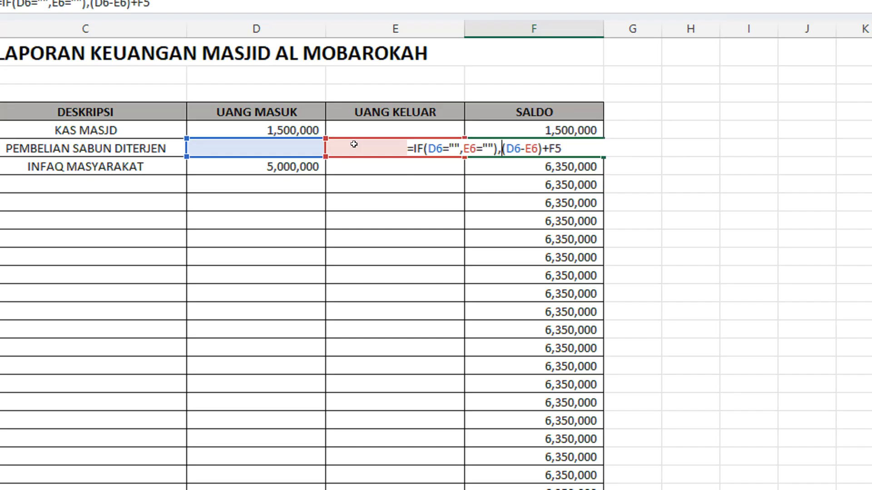
pyautogui.write('=')
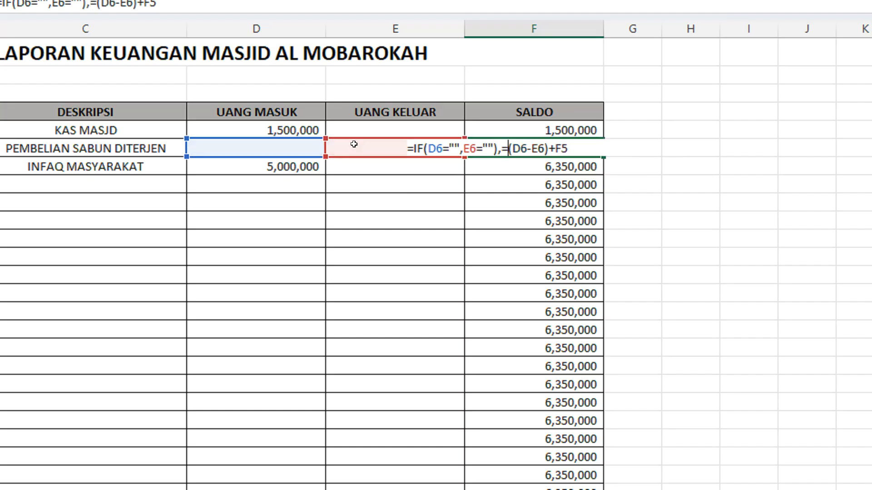
# Step: Insert empty text ("") as the formula's result for blank entries, separated by a comma before (D6-E6)+F5
pyautogui.press('BackSpace')
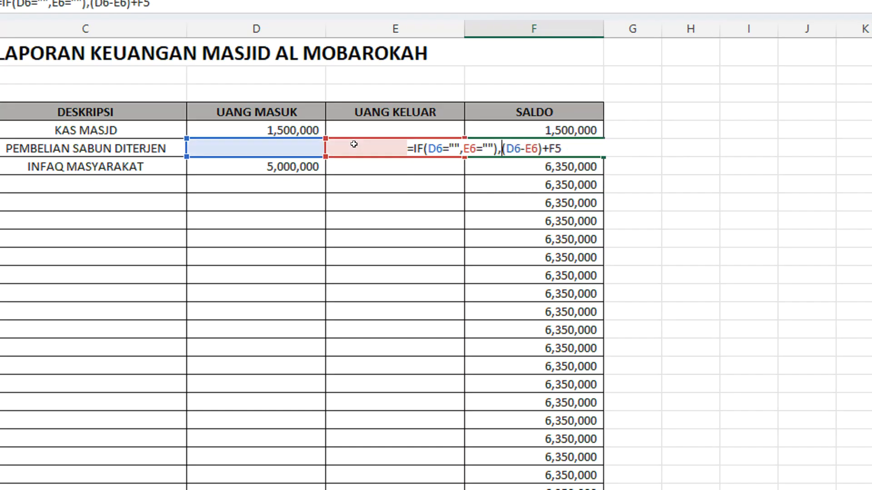
pyautogui.write('""')
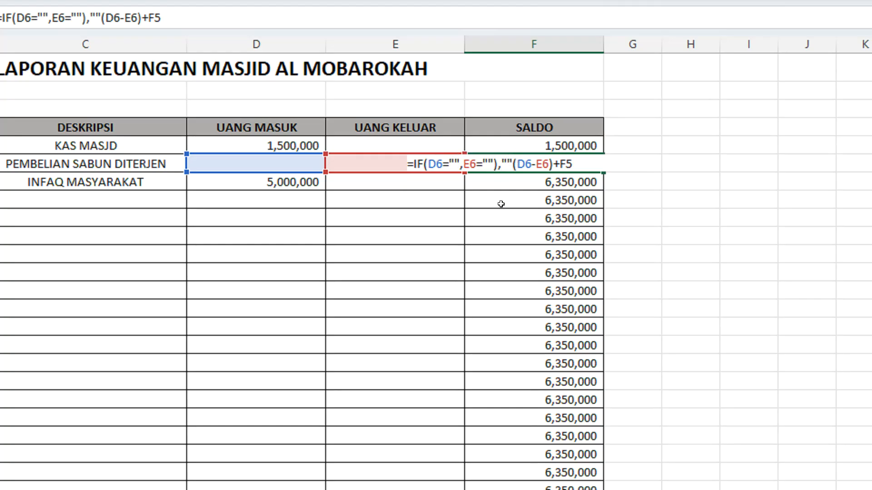
pyautogui.click(507, 163)
pyautogui.write(',')
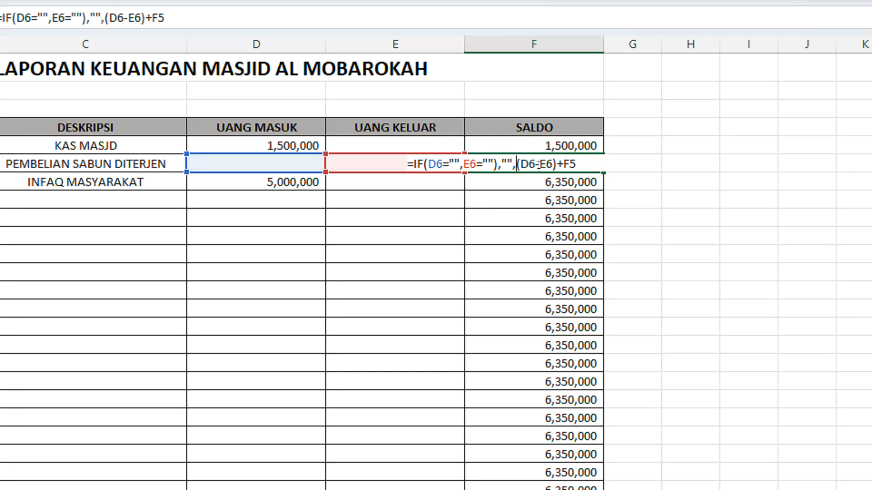
# Step: Add the closing bracket after (D6-E6)+F5 and try to enter the IF formula in F6
pyautogui.moveTo(516, 157); pyautogui.dragTo(569, 157)
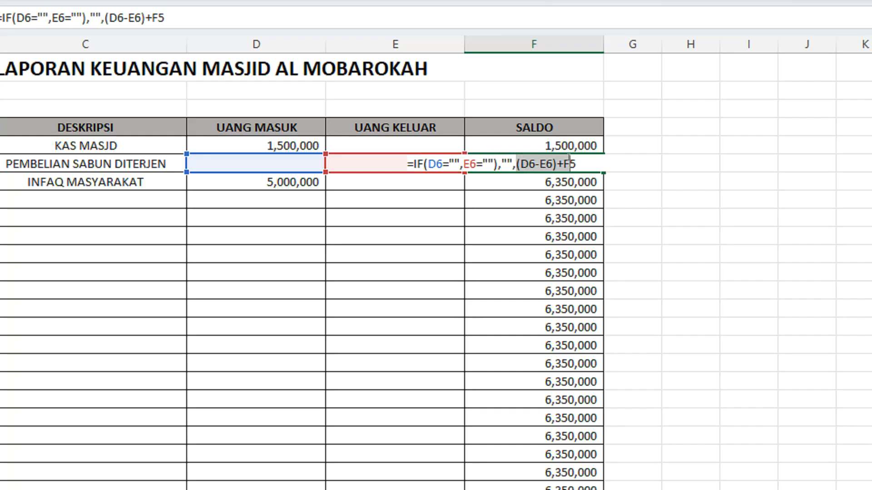
pyautogui.click(585, 159)
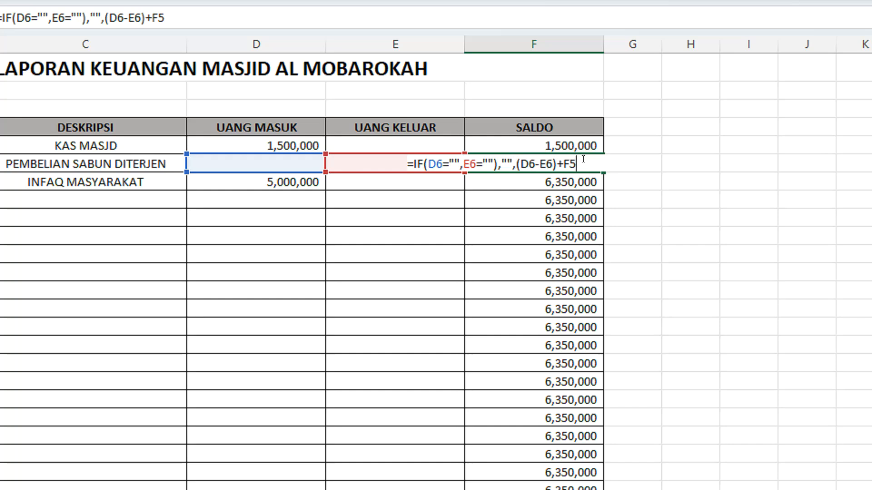
pyautogui.write(')')
pyautogui.press('Return')
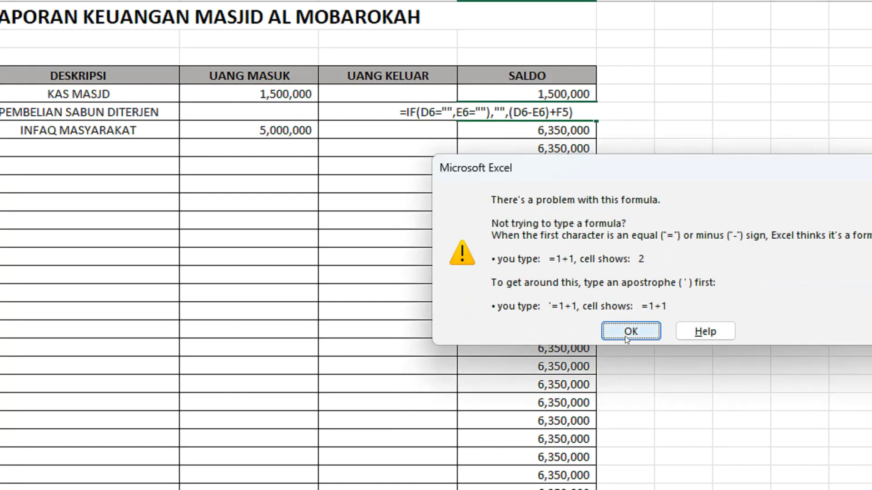
pyautogui.click(631, 331)
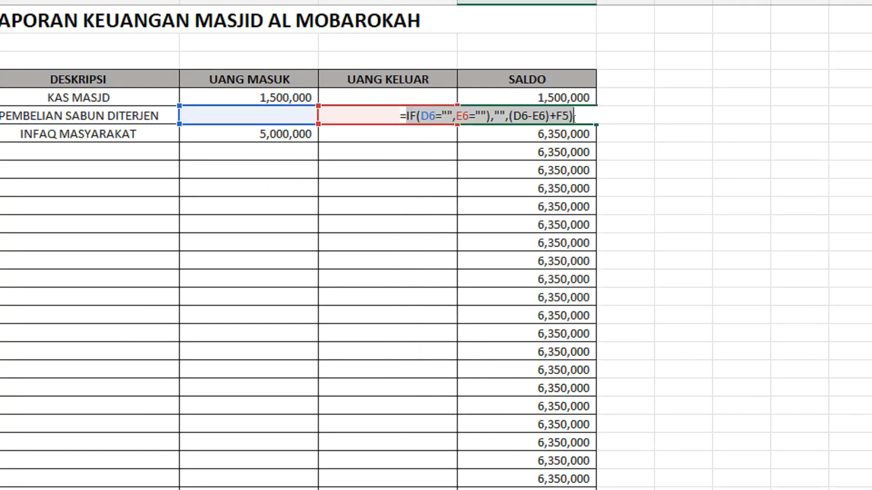
# Step: Wrap both conditions in AND so F6 contains =IF(AND(D6="",E6=""),"",(D6-E6)+F5)
pyautogui.click(421, 116)
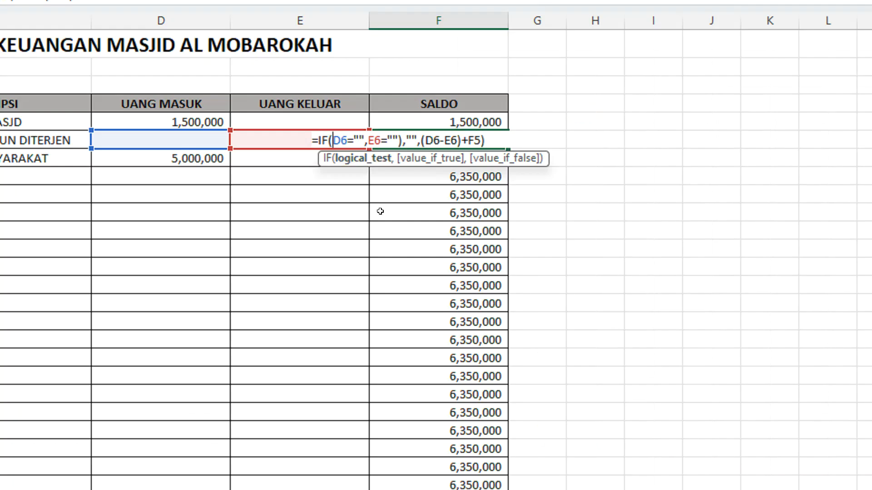
pyautogui.write('AND')
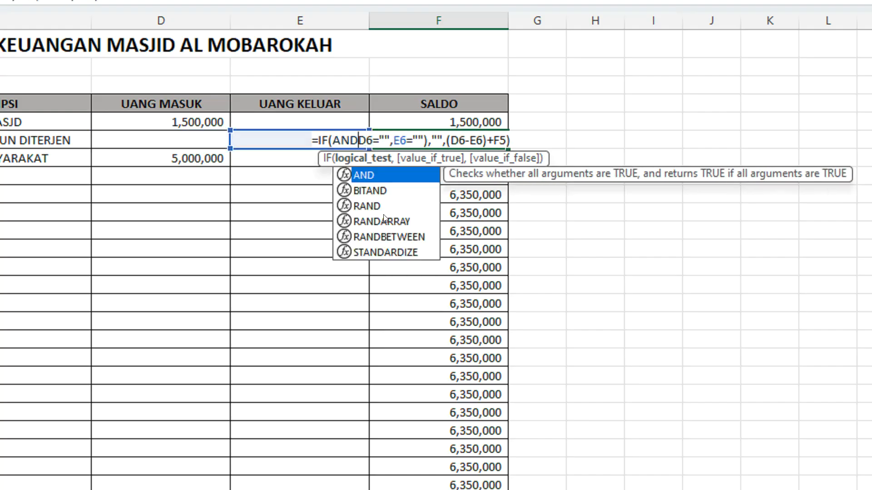
pyautogui.write('(')
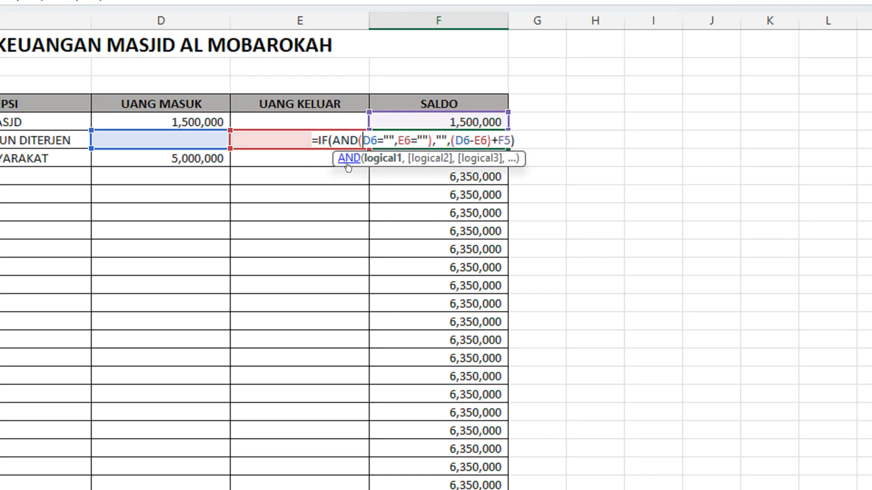
pyautogui.moveTo(318, 136); pyautogui.dragTo(375, 136)
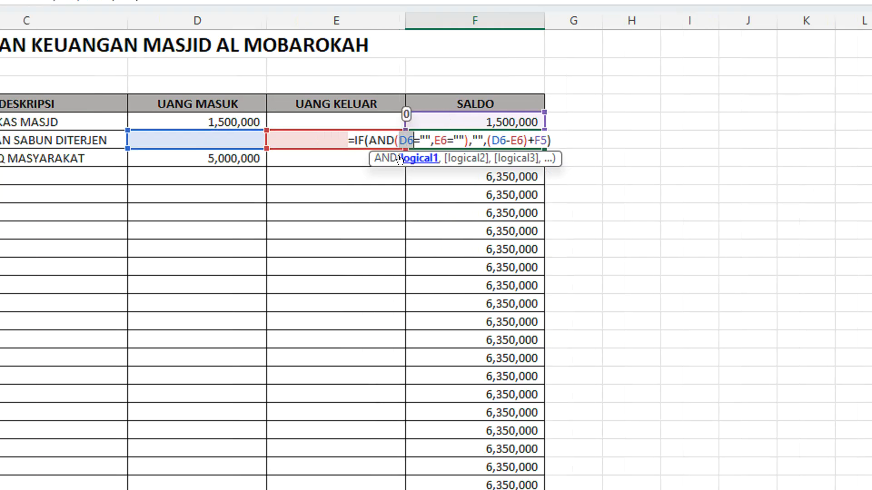
pyautogui.moveTo(400, 135); pyautogui.dragTo(420, 145)
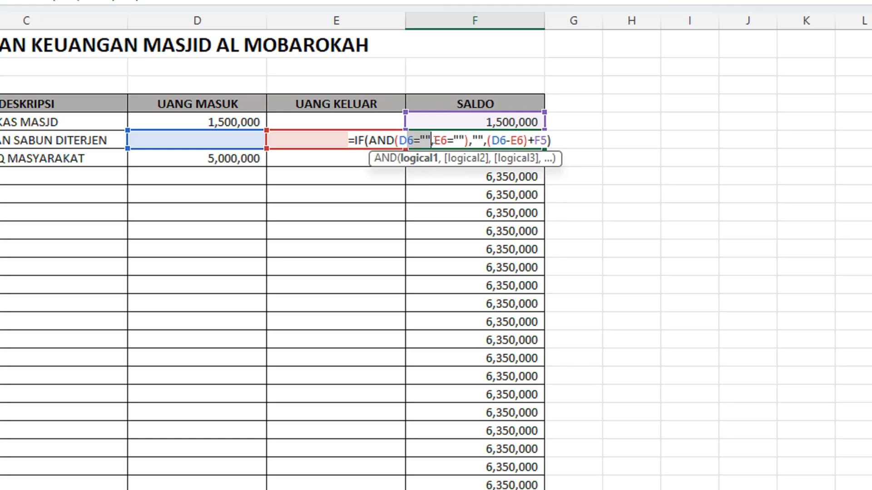
pyautogui.moveTo(434, 141); pyautogui.dragTo(551, 133)
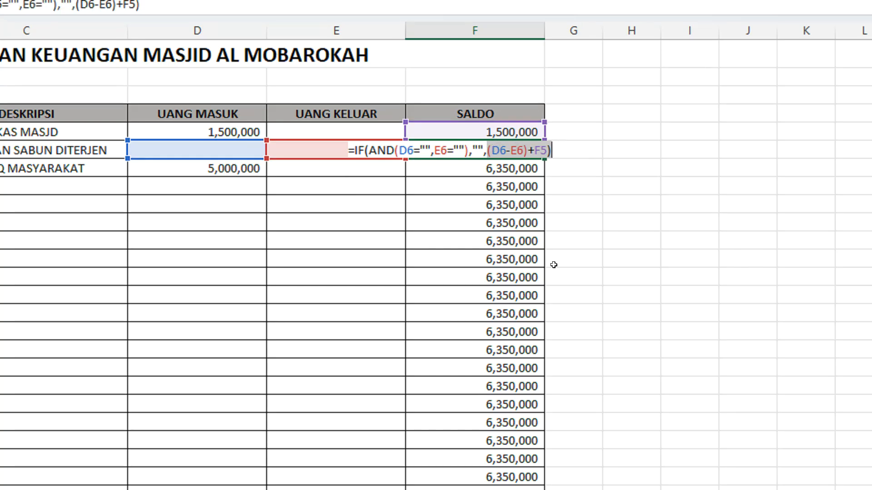
pyautogui.press('Return')
# Step: Fill the new IF formula from F6 down the SALDO column and check the cells of the empty rows
pyautogui.click(530, 145)
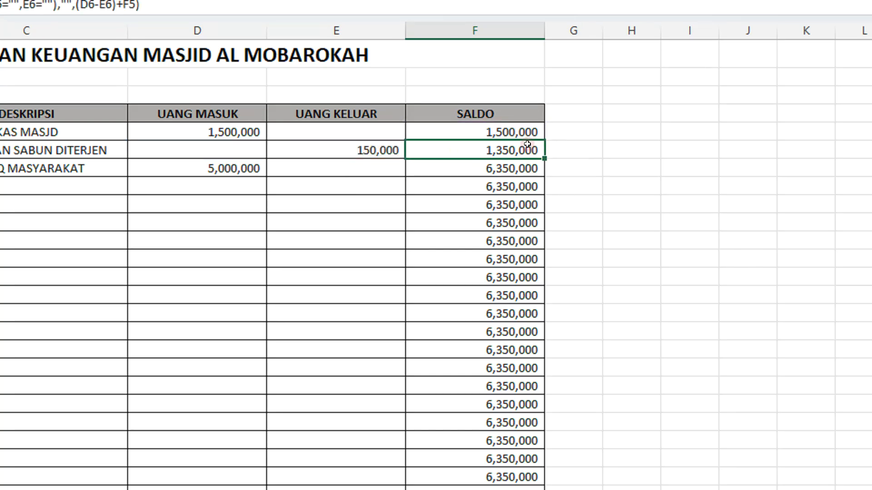
pyautogui.moveTo(543, 157); pyautogui.dragTo(540, 272)
pyautogui.moveTo(562, 373); pyautogui.dragTo(498, 119)
pyautogui.click(498, 156)
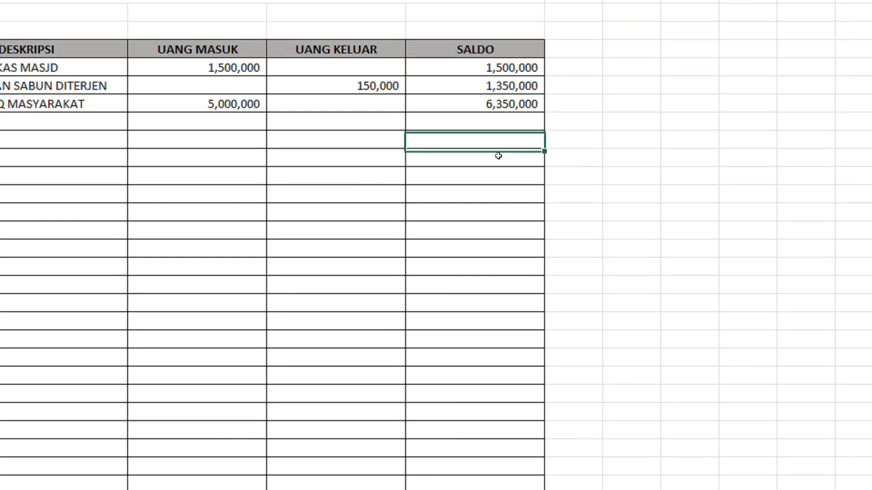
pyautogui.click(495, 205)
pyautogui.click(494, 228)
pyautogui.click(476, 124)
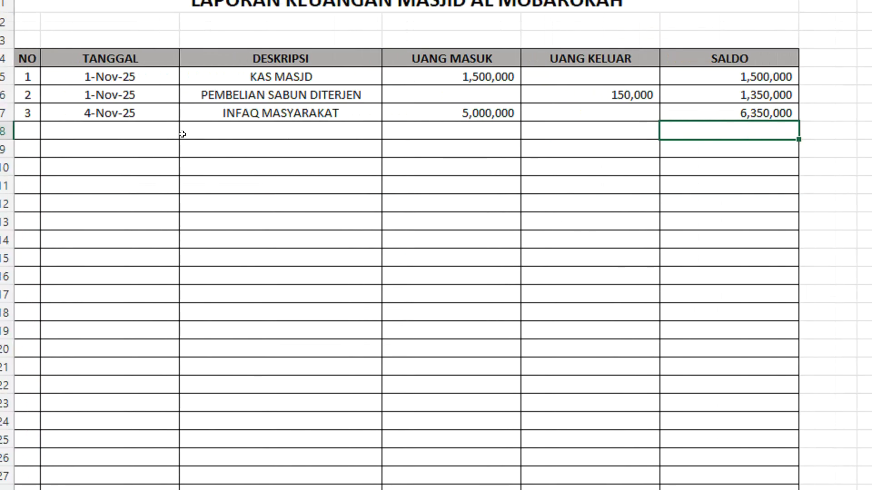
# Step: Number the fourth entry 4 in A8 and enter 7 NOVEMBER 2025 as its TANGGAL in B8
pyautogui.click(28, 129)
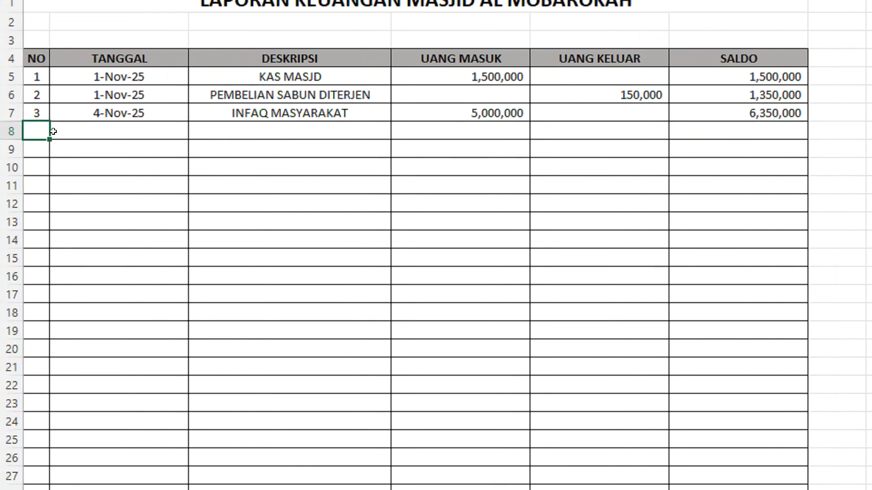
pyautogui.write('4')
pyautogui.click(53, 131)
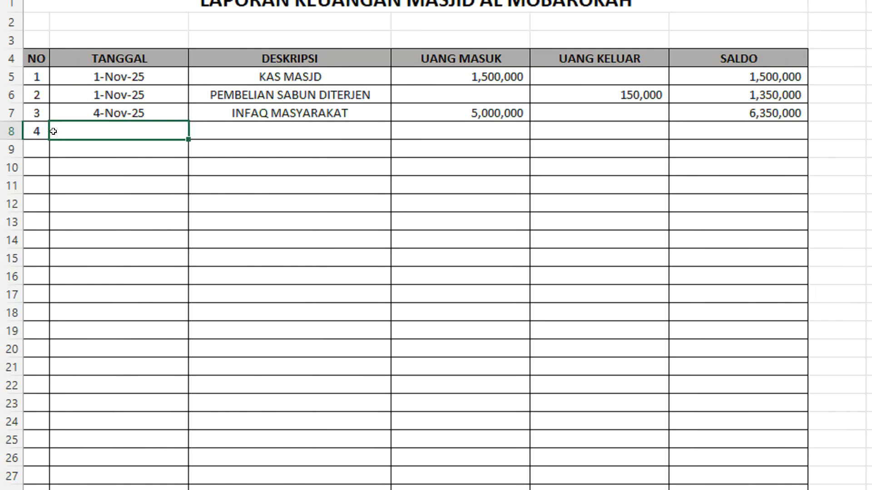
pyautogui.write('7 NOVEMBER 2025')
pyautogui.press('Tab')
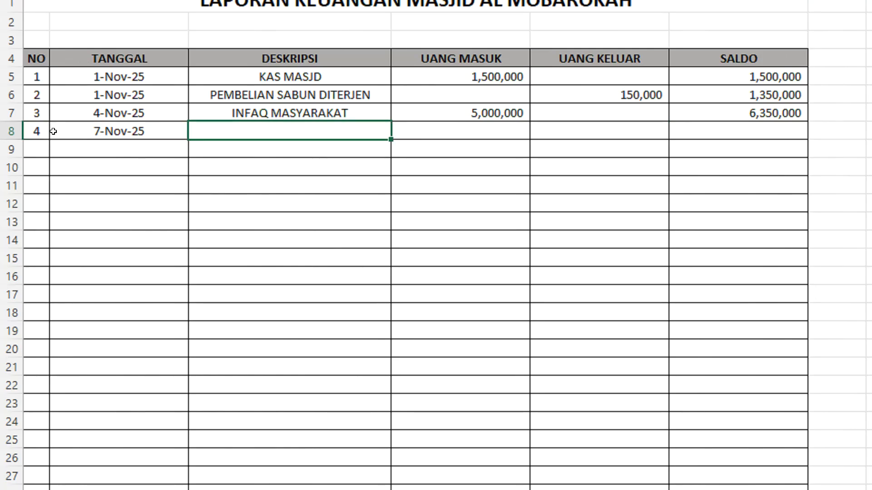
pyautogui.write('PERAYAAN')
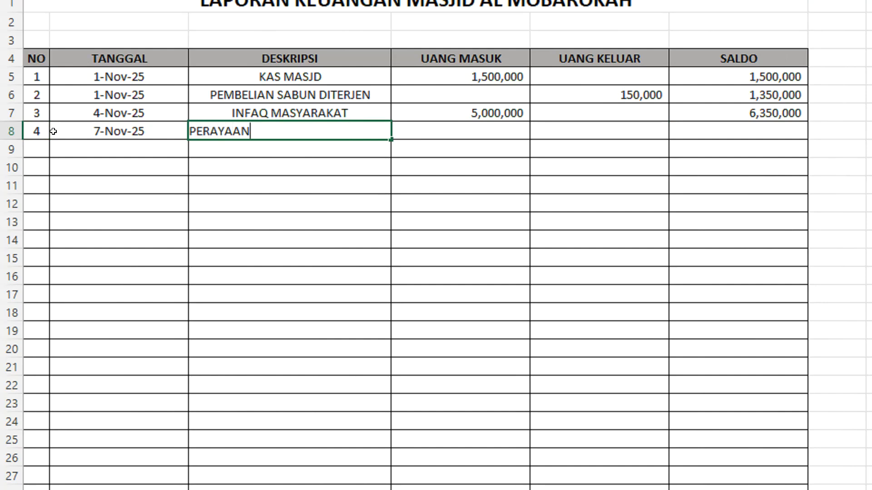
pyautogui.press('BackSpace')
pyautogui.press('BackSpace')
pyautogui.press('BackSpace')
pyautogui.press('BackSpace')
pyautogui.press('BackSpace')
pyautogui.press('BackSpace')
pyautogui.press('BackSpace')
pyautogui.press('BackSpace')
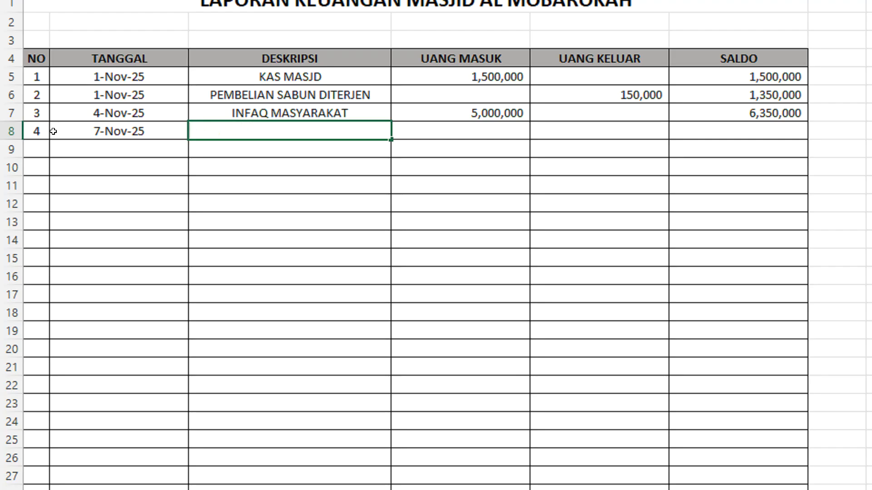
pyautogui.write('SANTUNA')
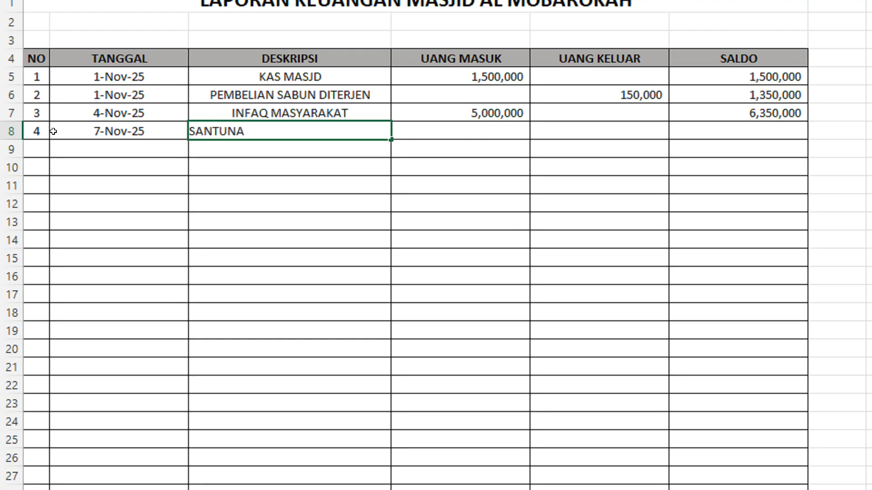
# Step: Enter SANTUNAN ANAK YATIM as the DESKRIPSI in C8 with 1000000 as UANG KELUAR in E8, and check the SALDO in F8
pyautogui.write('N ANAK YATIM')
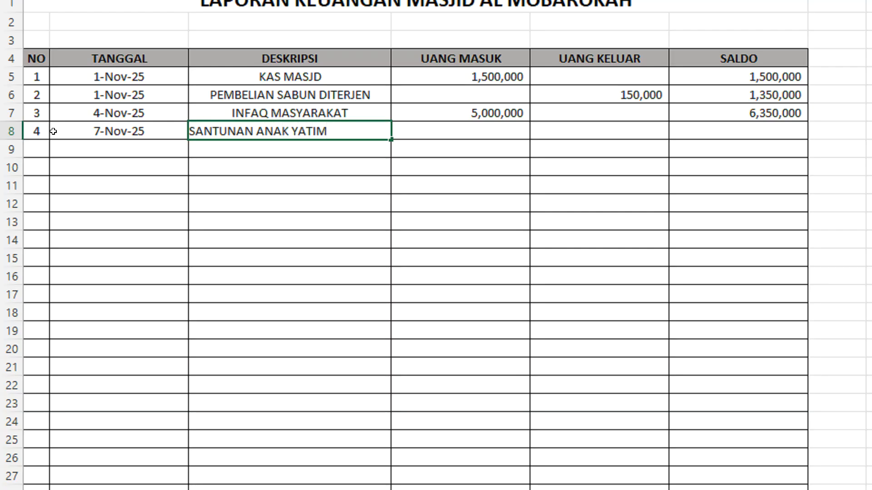
pyautogui.press('Tab')
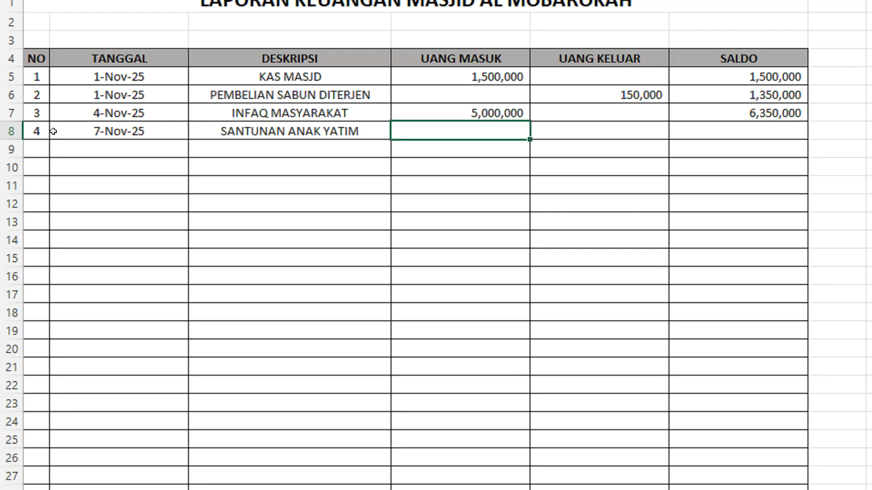
pyautogui.press('Tab')
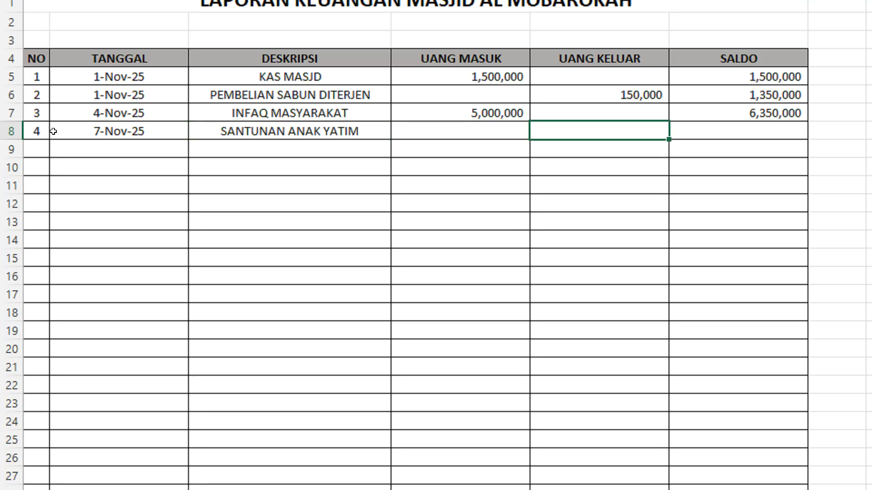
pyautogui.write('1000000')
pyautogui.press('Return')
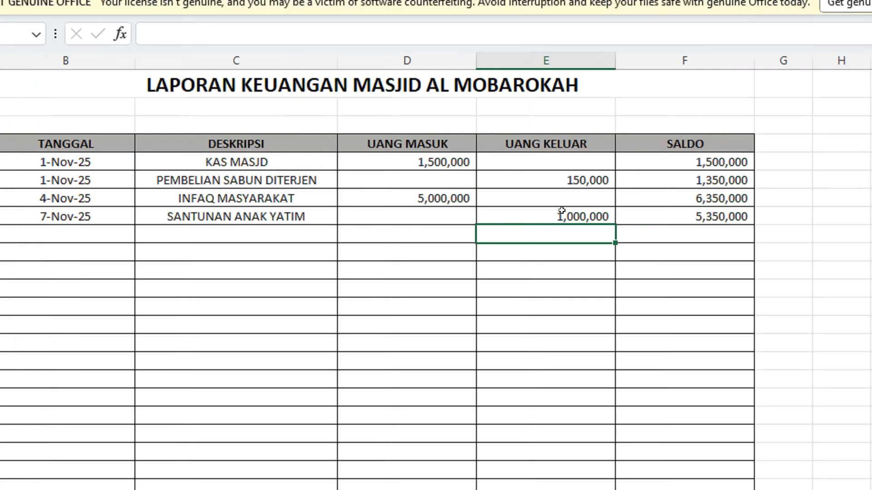
pyautogui.click(636, 128)
pyautogui.click(650, 218)
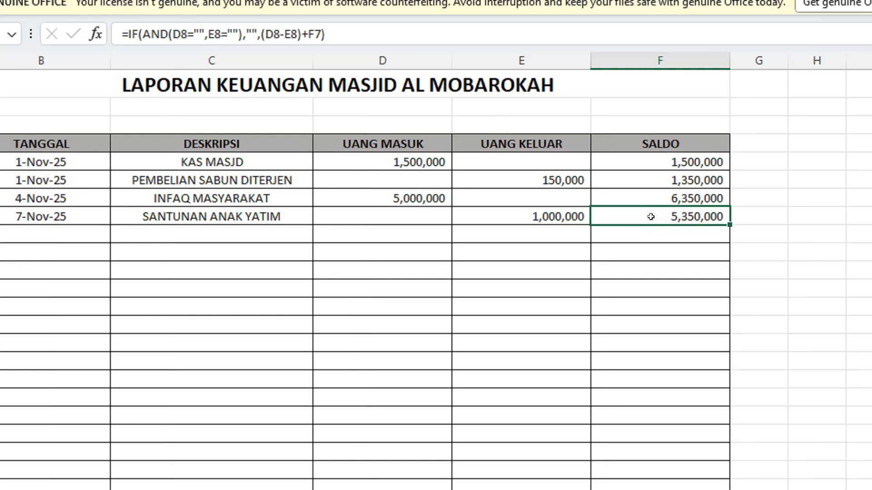
# Step: Number the fifth entry 5 in A9 and enter 8NOVEMBER 2025 as its TANGGAL in B9
pyautogui.click(39, 231)
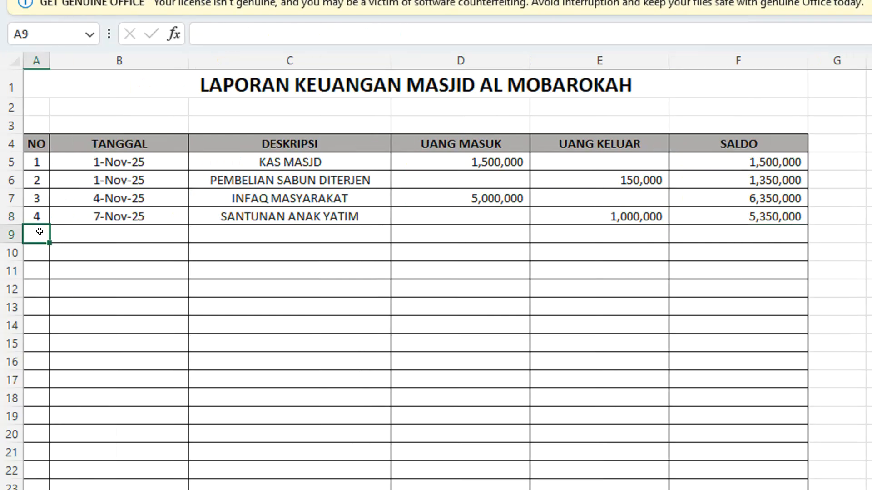
pyautogui.write('5')
pyautogui.press('Tab')
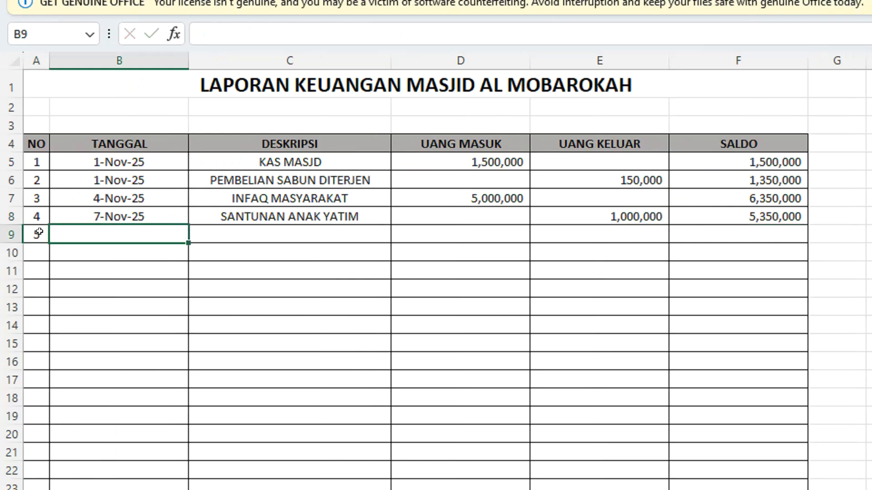
pyautogui.write('8NO')
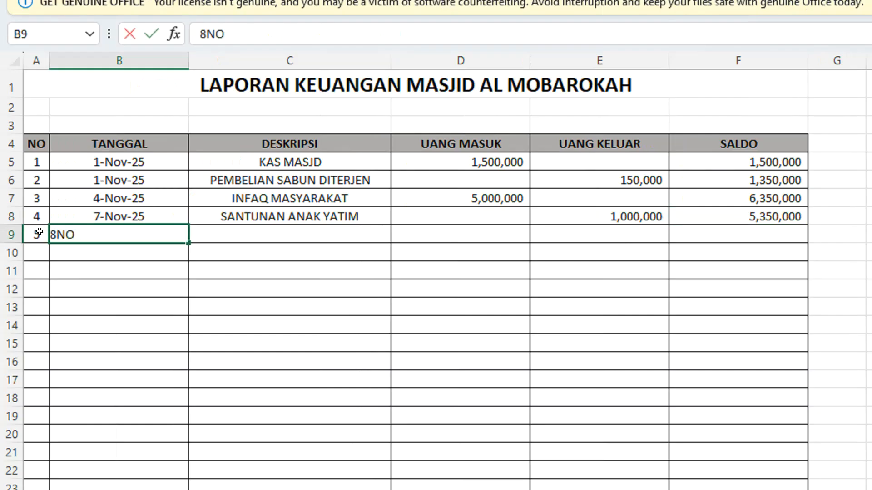
pyautogui.write('VEMBER 2025')
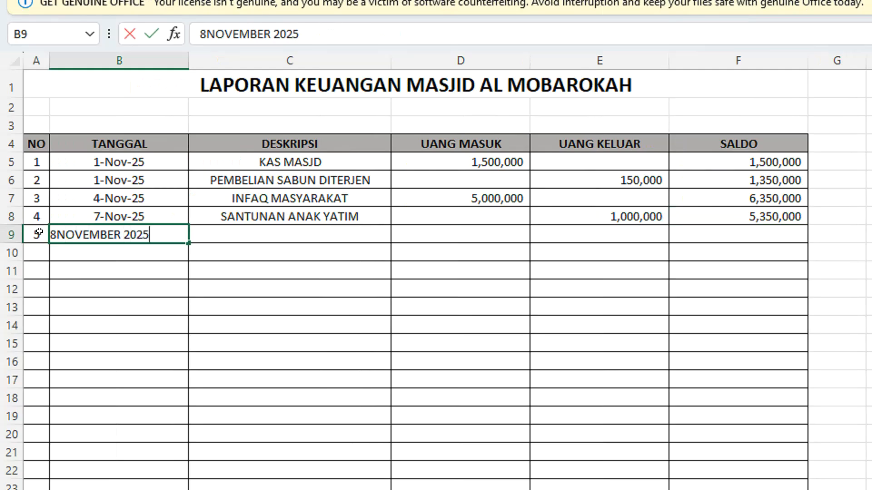
pyautogui.press('Tab')
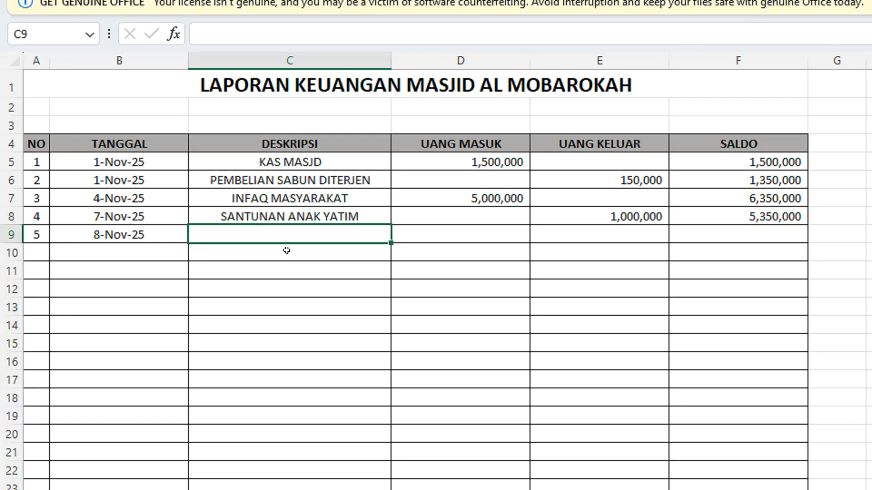
# Step: Enter SANTUNAN LANSIA as the DESKRIPSI in C9 and 200000 as UANG KELUAR in E9
pyautogui.write('SANTUA')
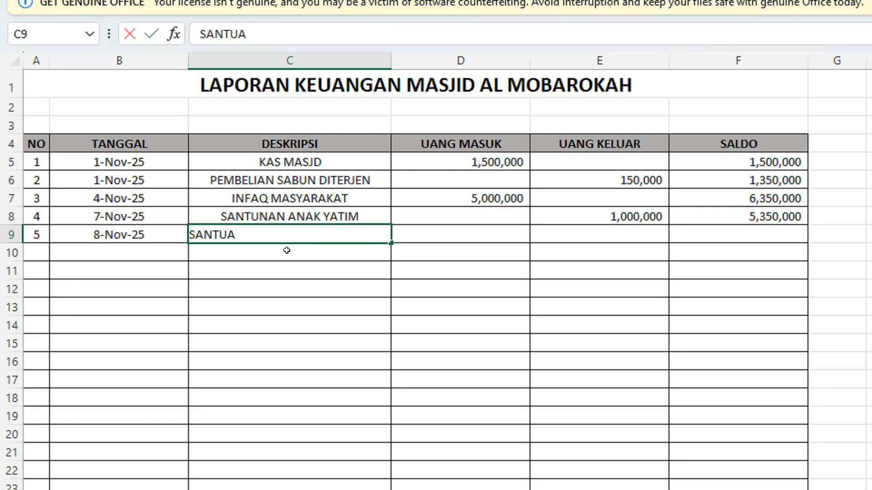
pyautogui.press('BackSpace')
pyautogui.write('NAN ')
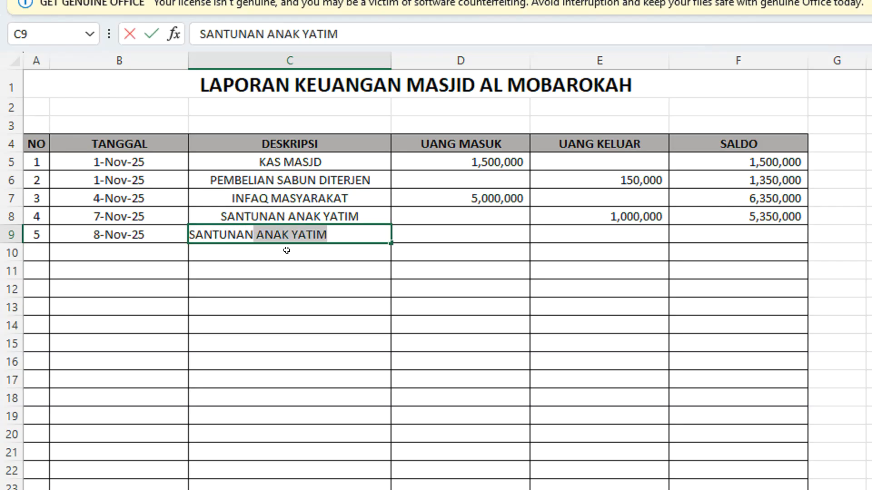
pyautogui.write('LANSIA')
pyautogui.press('Tab')
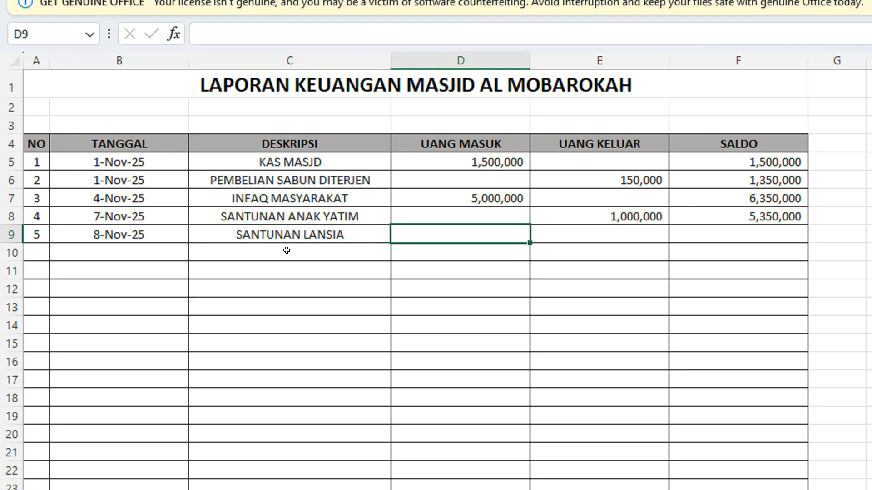
pyautogui.press('Tab')
pyautogui.write('200000')
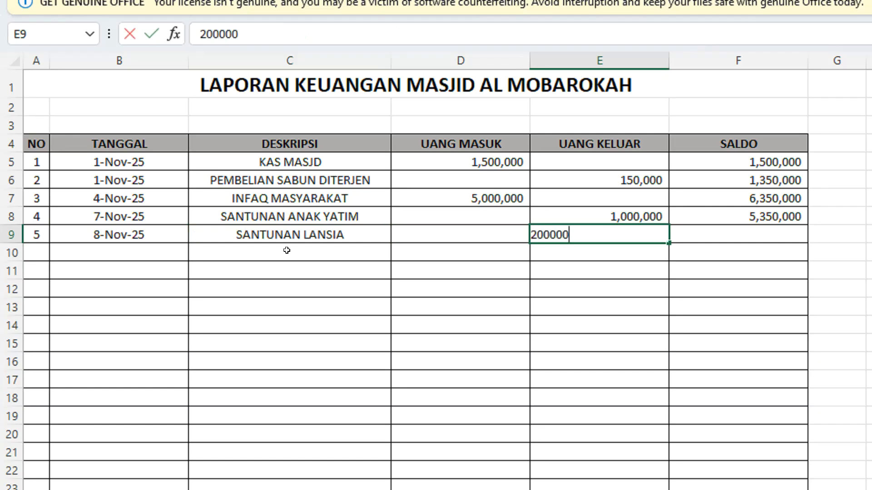
pyautogui.press('Return')
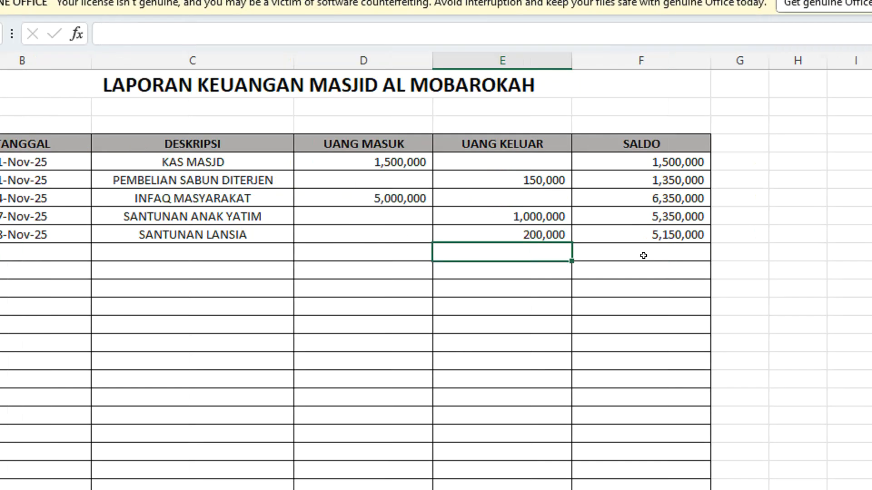
# Step: Correct the UANG KELUAR of the SANTUNAN LANSIA entry in E9 to 2000000
pyautogui.doubleClick(638, 235)
pyautogui.write('0')
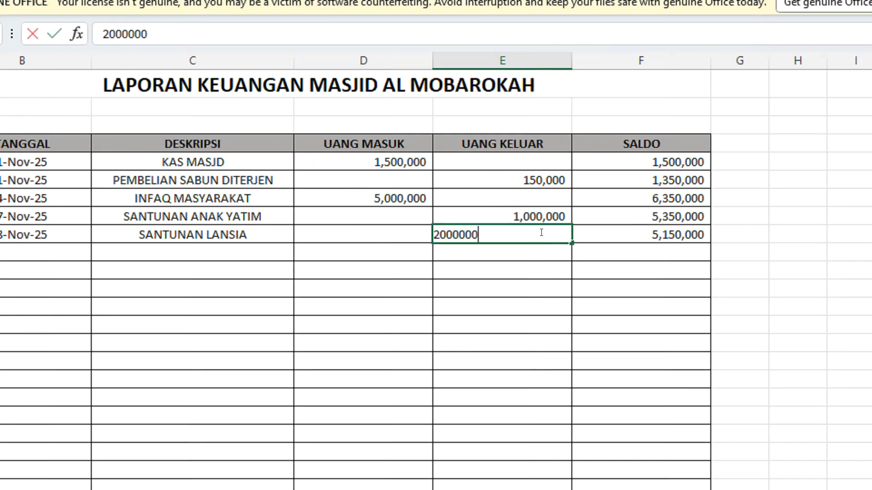
pyautogui.press('Return')
# Step: Examine the full SALDO formula in F9 and the cells it refers to, leaving it unedited
pyautogui.click(651, 233)
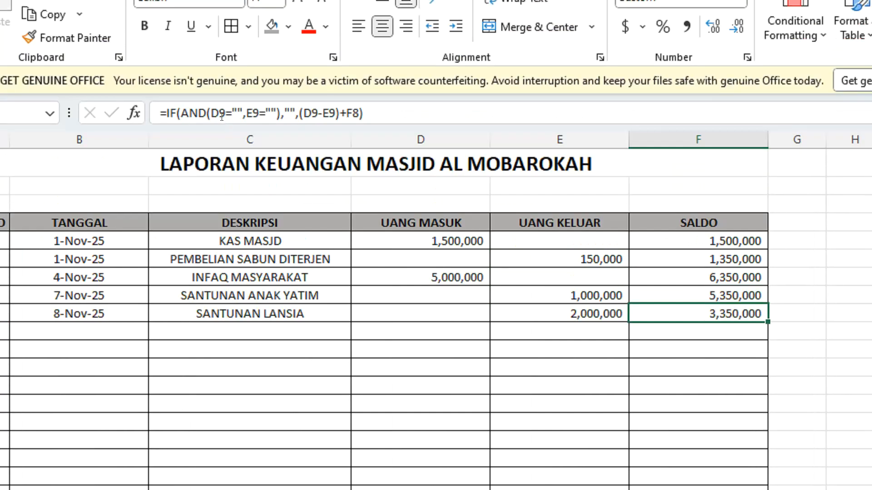
pyautogui.click(347, 29)
pyautogui.moveTo(404, 119); pyautogui.dragTo(146, 118)
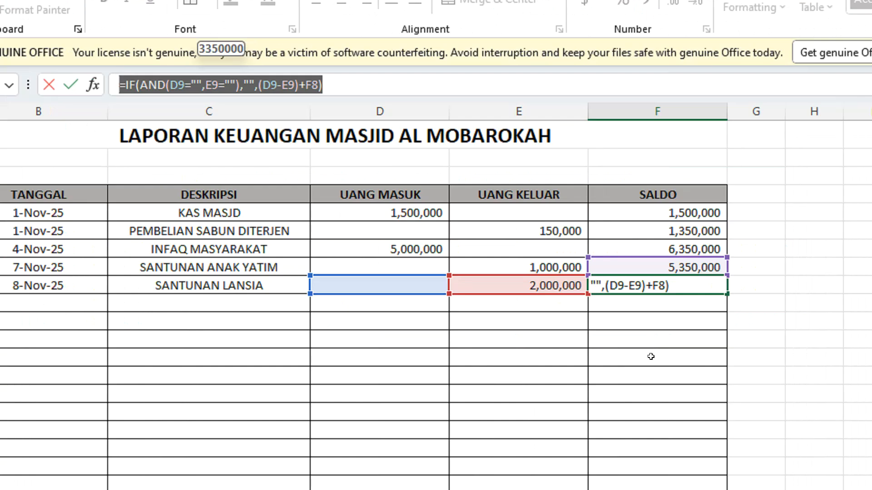
pyautogui.press('Return')
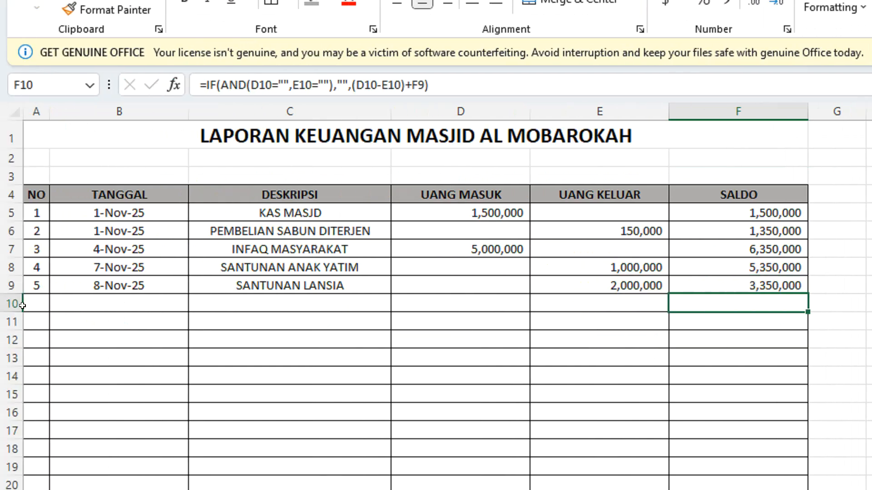
# Step: Number the sixth entry 6 in A10 and enter 10 NOVEMBER 2025 as its TANGGAL in B10
pyautogui.click(29, 301)
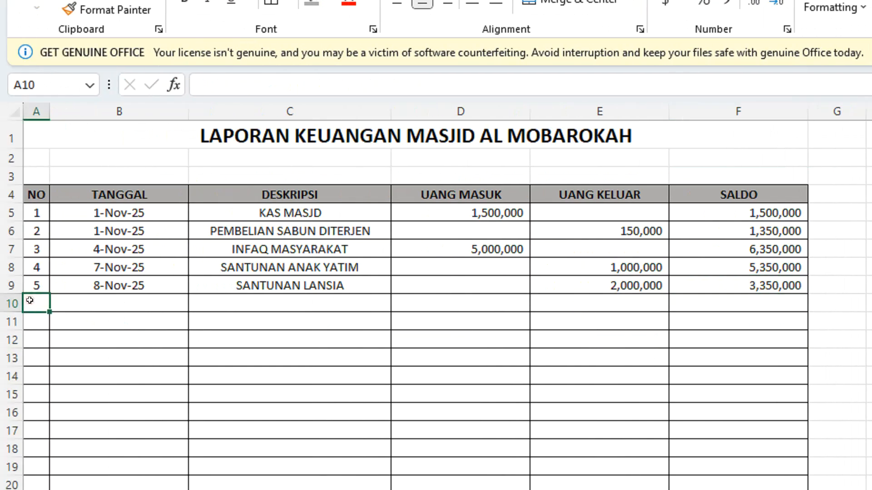
pyautogui.write('6')
pyautogui.press('Tab')
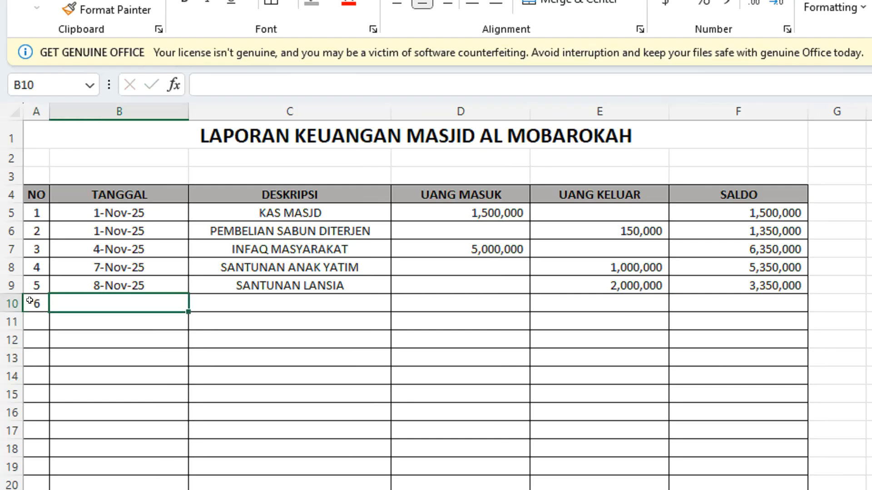
pyautogui.write('10 NOBV')
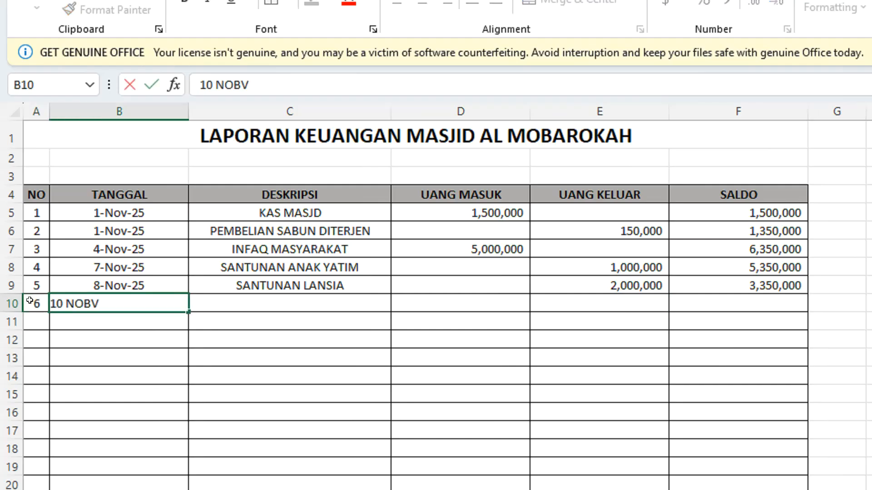
pyautogui.press('BackSpace')
pyautogui.write('VE')
pyautogui.press('BackSpace')
pyautogui.press('BackSpace')
pyautogui.press('BackSpace')
pyautogui.write('VEMBER 2025')
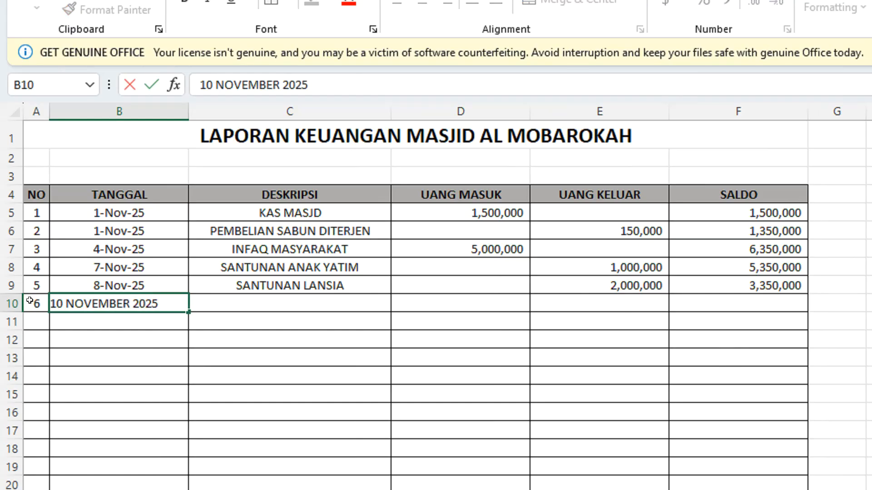
pyautogui.press('Return')
pyautogui.click(224, 303)
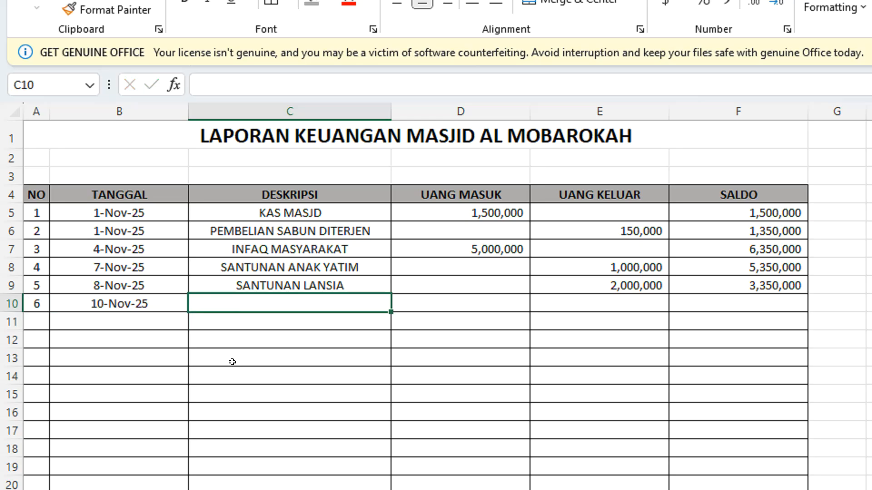
pyautogui.write('SUMBANGAN')
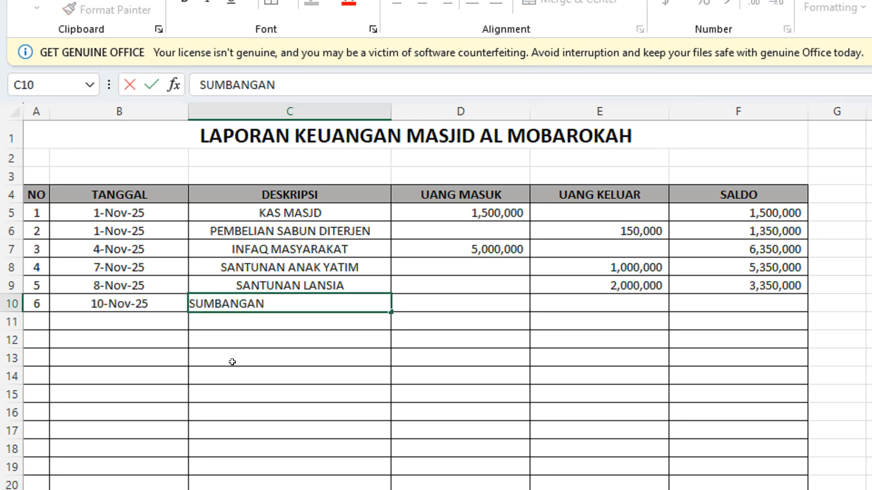
pyautogui.write(' DARI P')
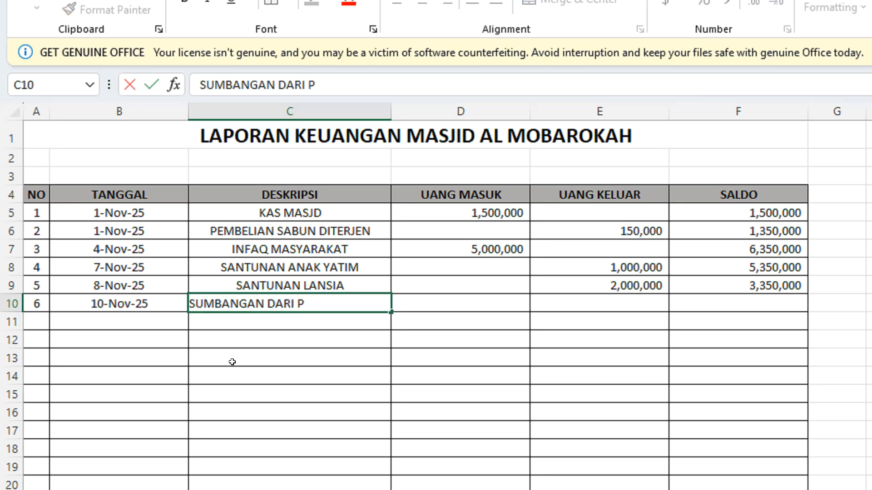
pyautogui.write('EMERIN')
pyautogui.press('BackSpace')
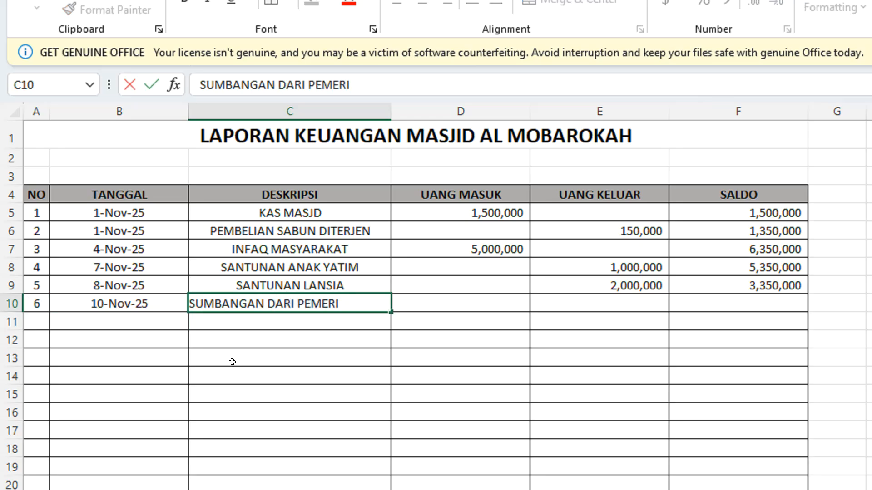
pyautogui.press('BackSpace')
pyautogui.press('BackSpace')
pyautogui.press('BackSpace')
pyautogui.press('BackSpace')
pyautogui.press('BackSpace')
pyautogui.press('BackSpace')
pyautogui.press('BackSpace')
pyautogui.press('BackSpace')
pyautogui.press('BackSpace')
pyautogui.press('BackSpace')
pyautogui.press('BackSpace')
pyautogui.press('BackSpace')
pyautogui.press('BackSpace')
pyautogui.press('BackSpace')
pyautogui.press('BackSpace')
pyautogui.press('BackSpace')
pyautogui.press('BackSpace')
pyautogui.press('BackSpace')
pyautogui.press('BackSpace')
pyautogui.press('BackSpace')
# Step: Enter HIBAH DARI PEMERINTAH as the DESKRIPSI in C10 with 20000000 as UANG MASUK in D10, and check the SALDO in F10
pyautogui.write('H')
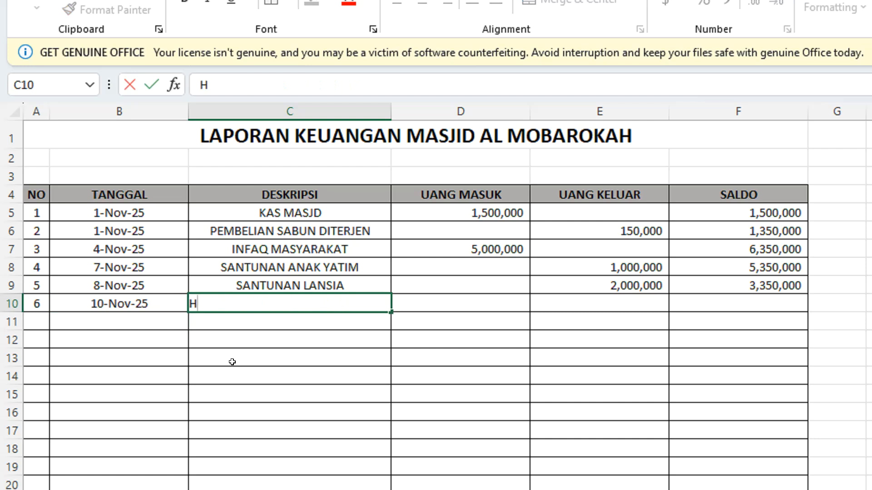
pyautogui.write('IBAH')
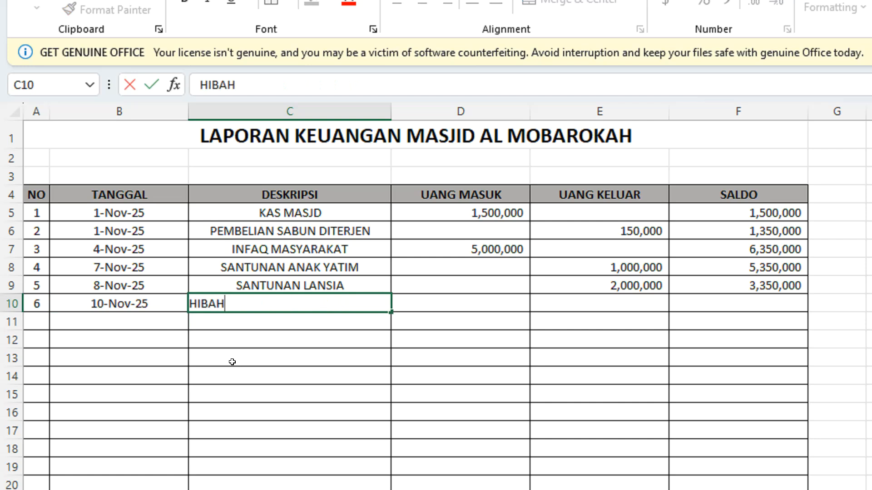
pyautogui.write(' DARI PEM')
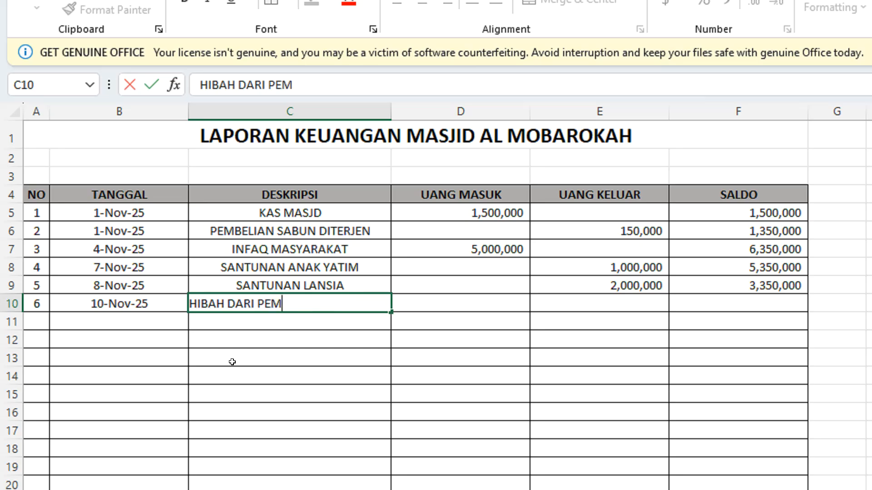
pyautogui.write('ERINTAH')
pyautogui.press('Tab')
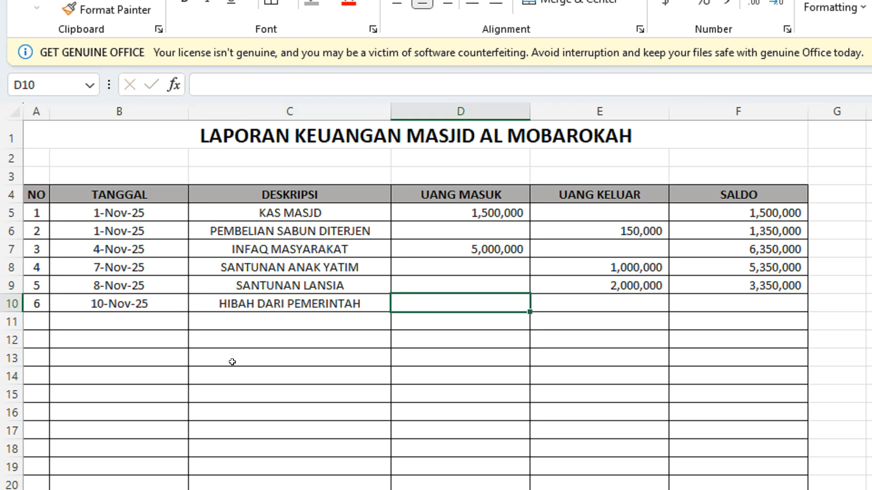
pyautogui.write('20000000')
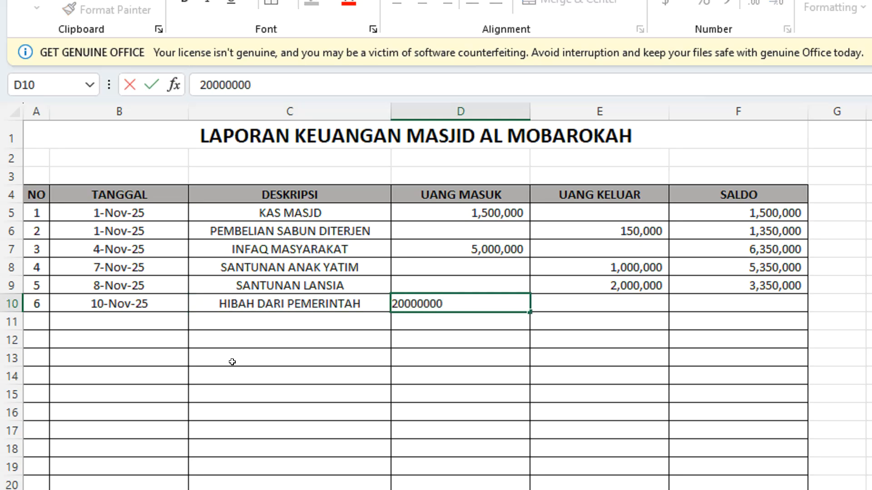
pyautogui.press('Return')
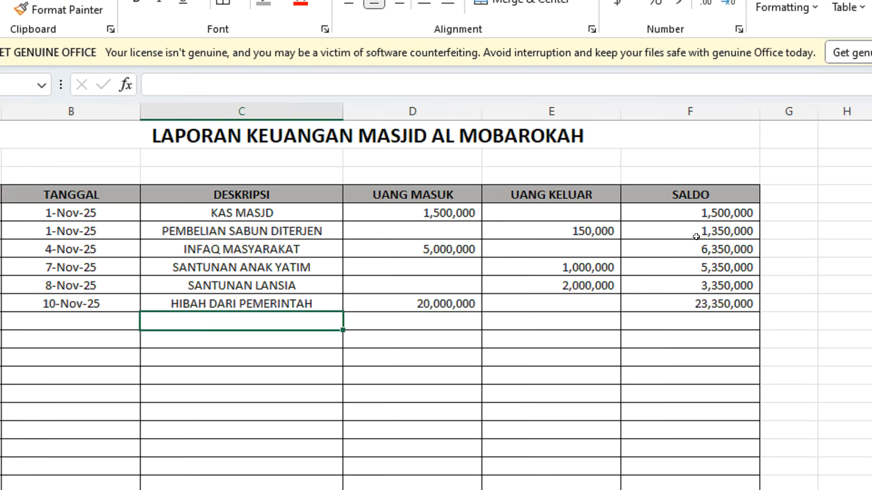
pyautogui.click(738, 300)
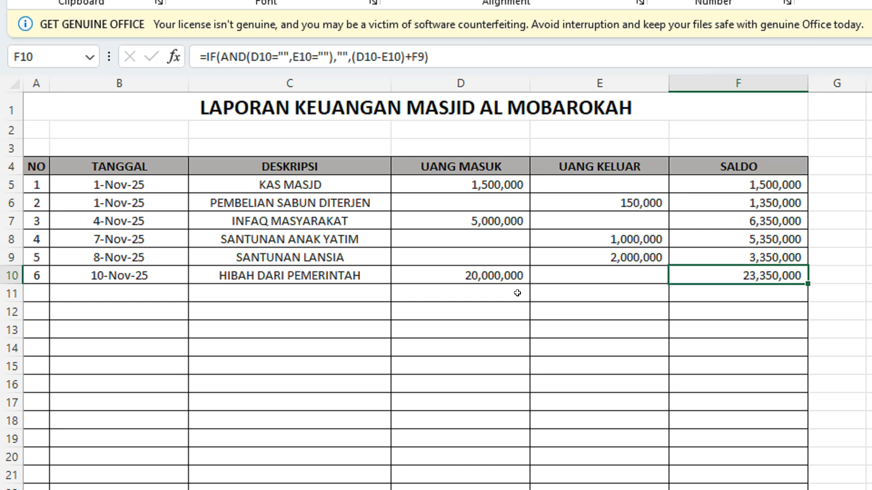
pyautogui.click(486, 111)
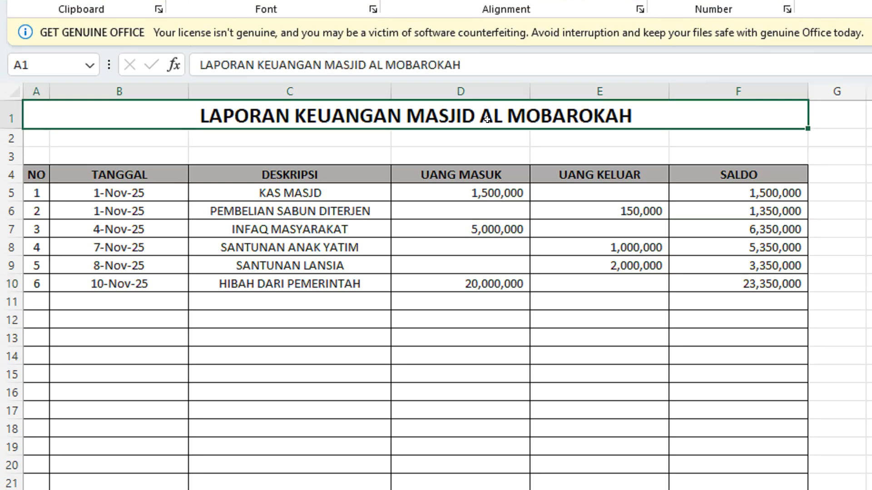